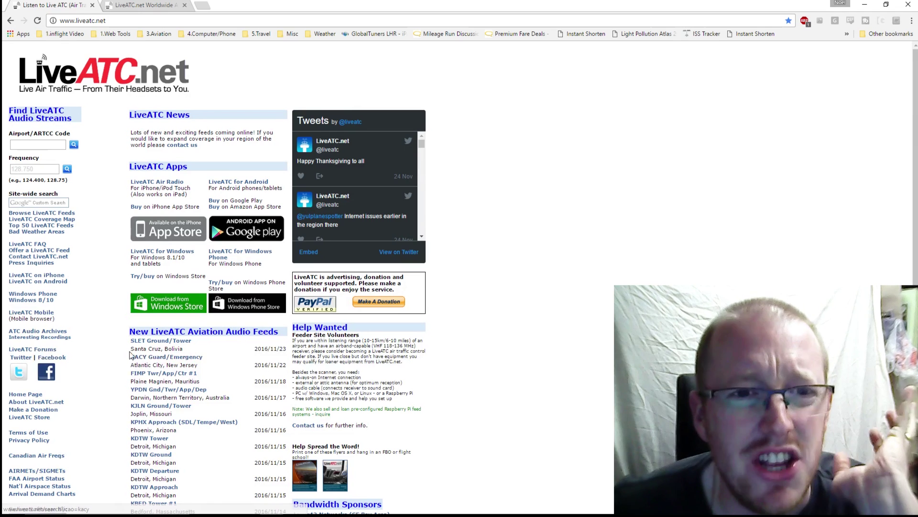
pyautogui.scroll(-3, 175, 393)
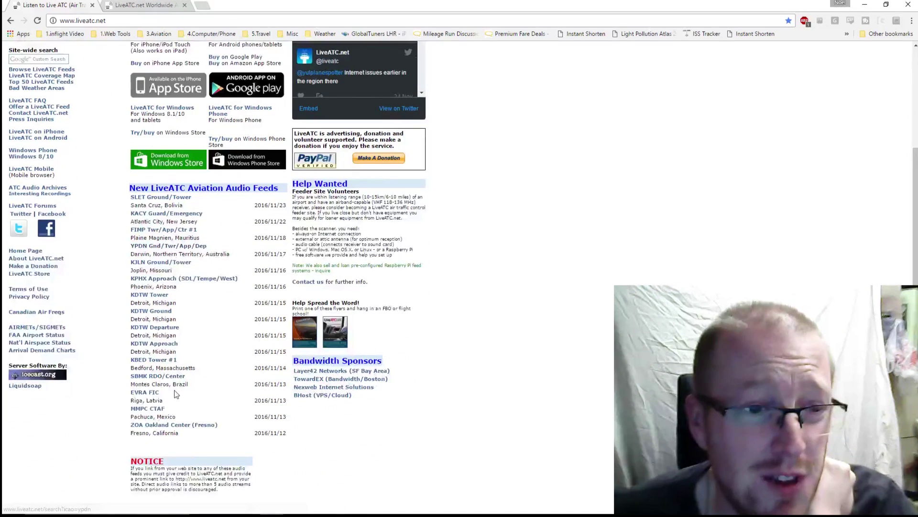
pyautogui.scroll(2, 150, 359)
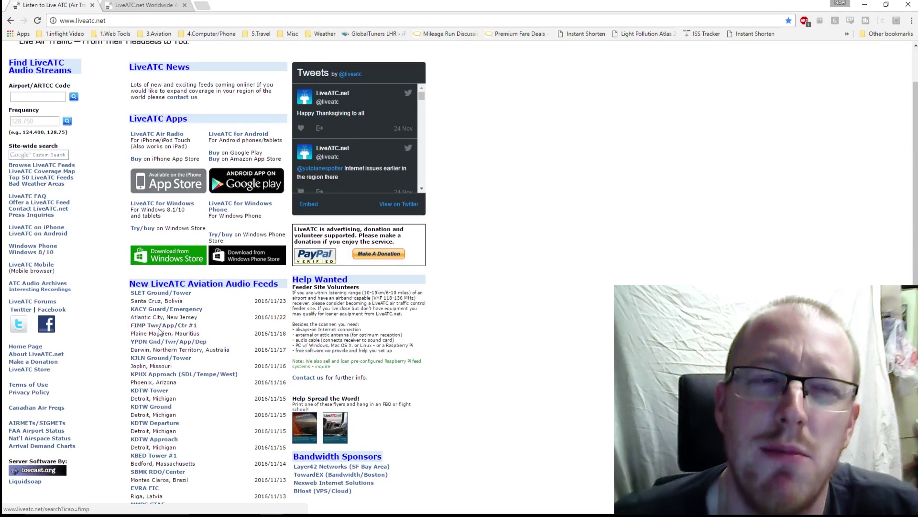
pyautogui.scroll(1, 180, 206)
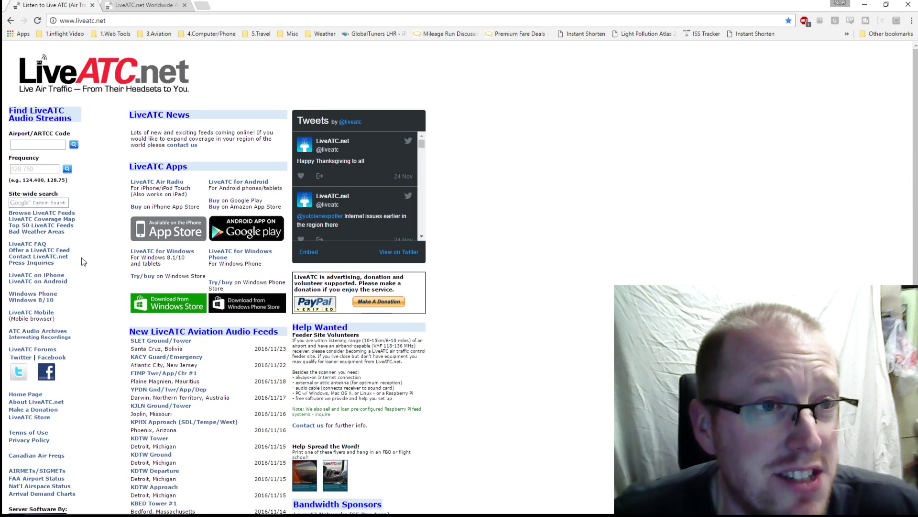
pyautogui.scroll(-1, 108, 242)
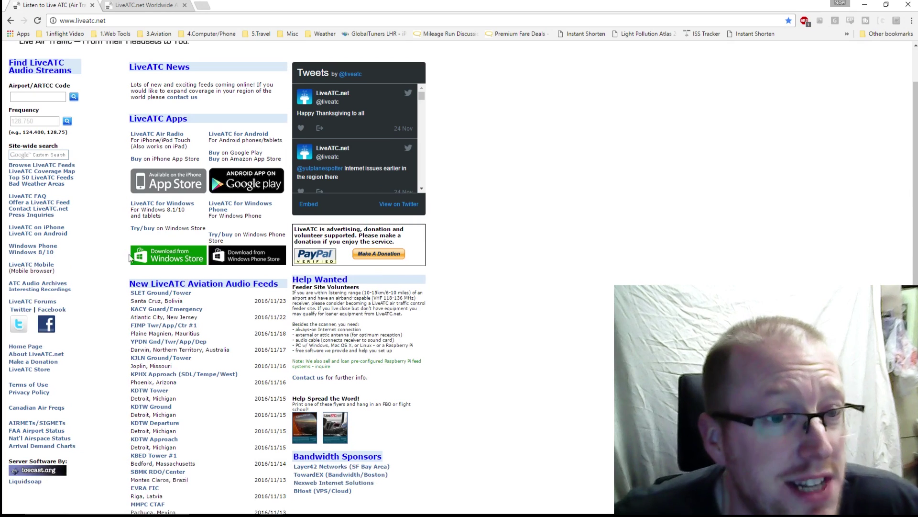
pyautogui.scroll(-3, 155, 263)
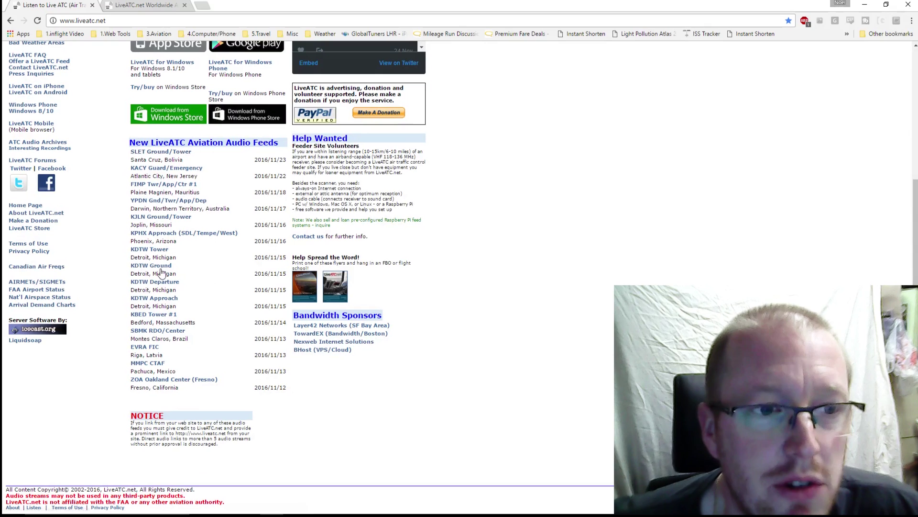
pyautogui.scroll(4, 132, 298)
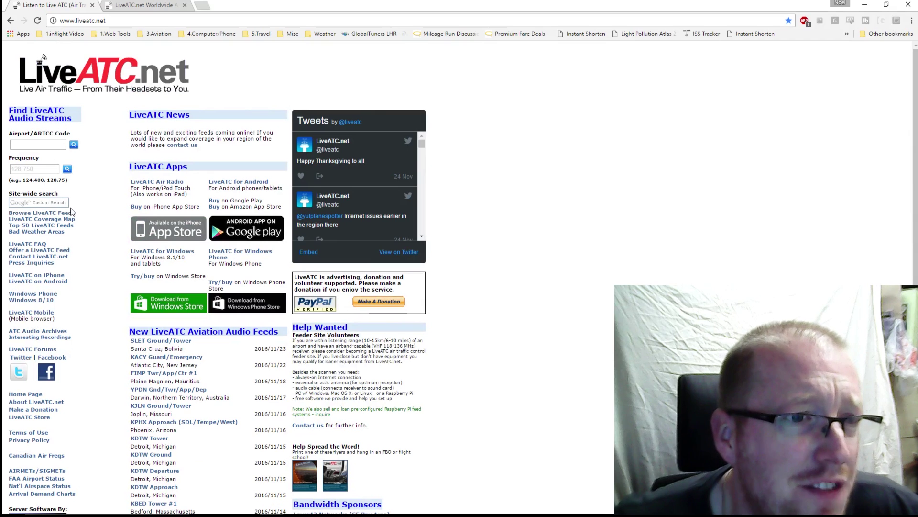
# Switch to the LiveATC.net Worldwide feed map and zoom in on western Europe
pyautogui.click(135, 7)
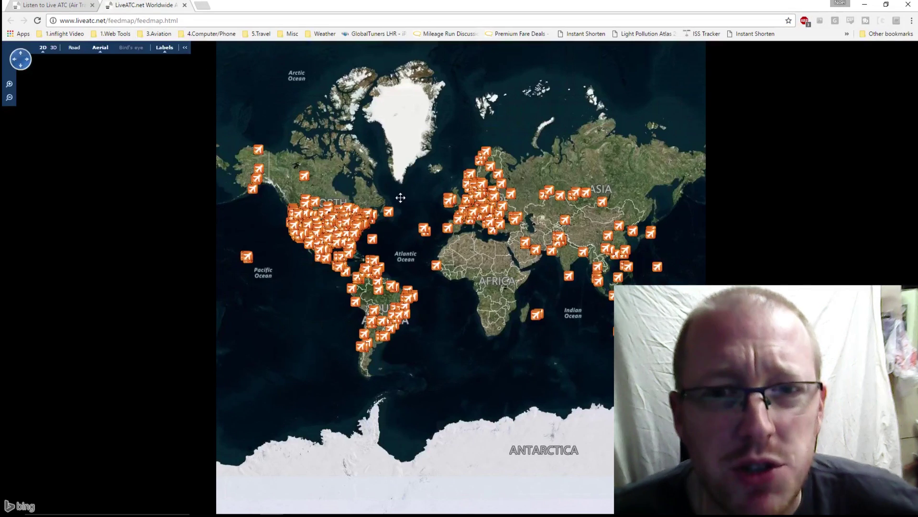
pyautogui.scroll(1, 477, 201)
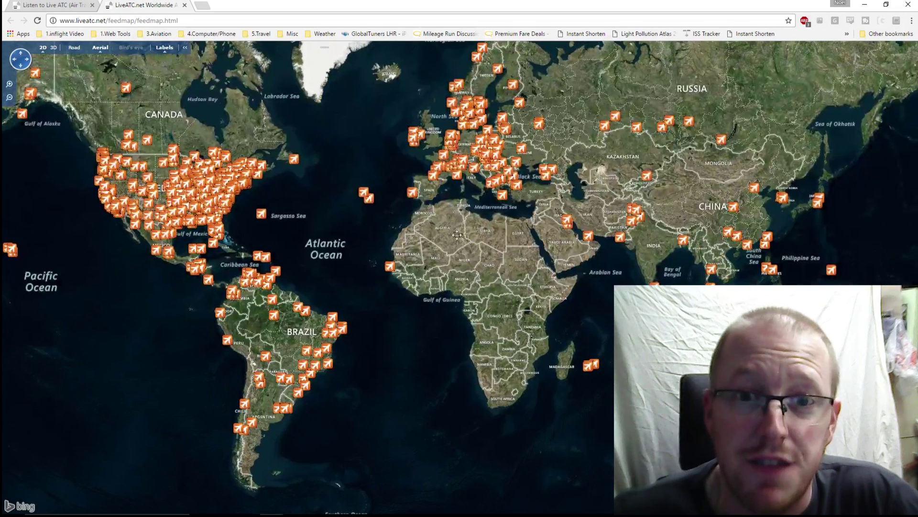
pyautogui.moveTo(452, 237); pyautogui.dragTo(442, 254)
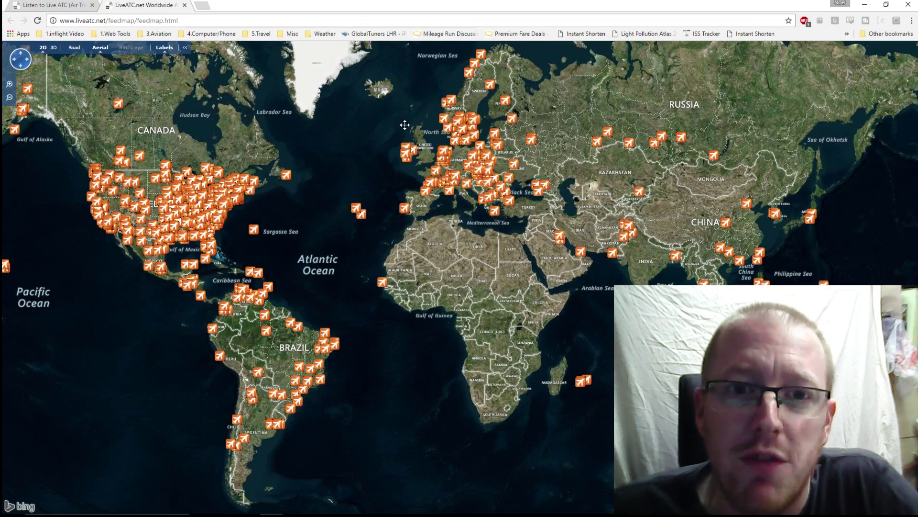
pyautogui.scroll(2, 411, 131)
pyautogui.moveTo(411, 131); pyautogui.dragTo(409, 208)
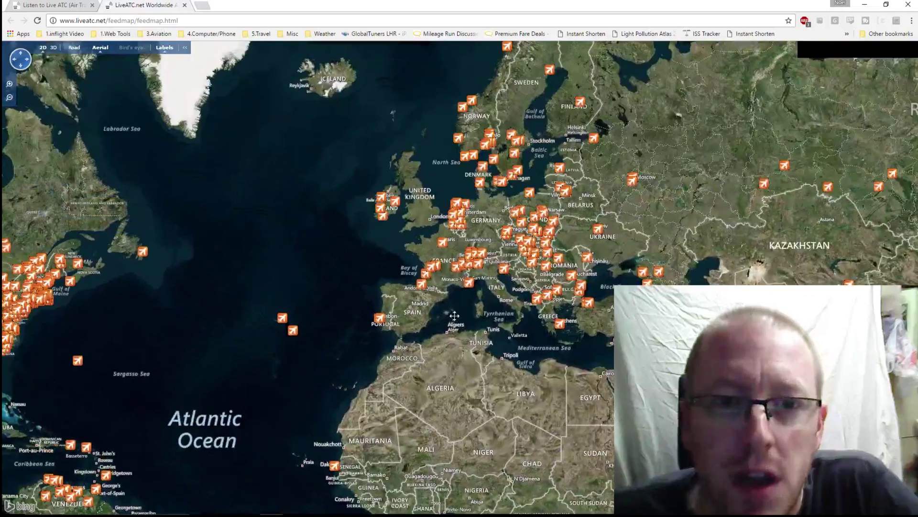
pyautogui.scroll(1, 409, 208)
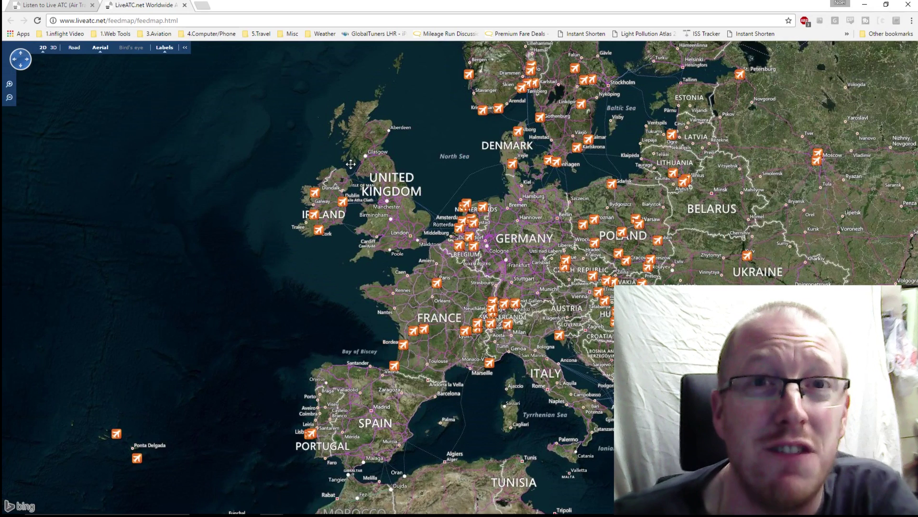
# Pan and zoom the feed map onto the UK, Benelux, France and Switzerland
pyautogui.moveTo(355, 159); pyautogui.dragTo(370, 194)
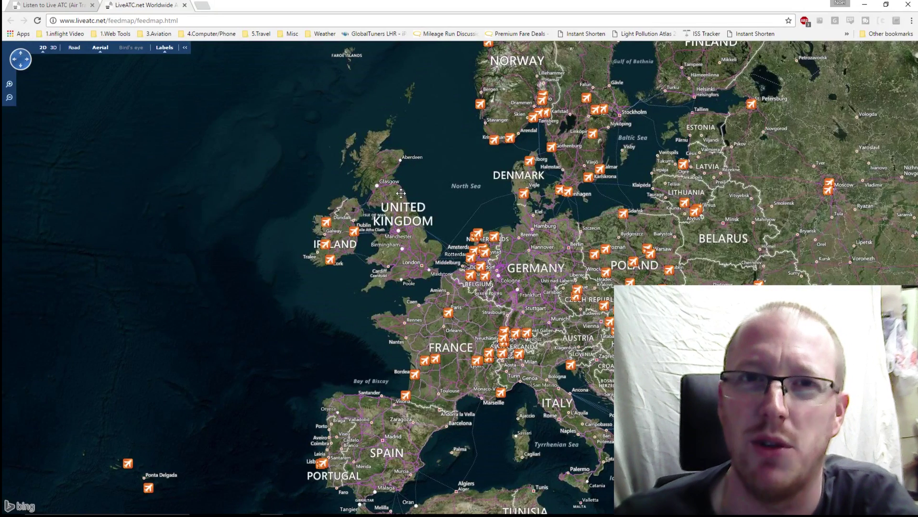
pyautogui.moveTo(401, 195); pyautogui.dragTo(389, 198)
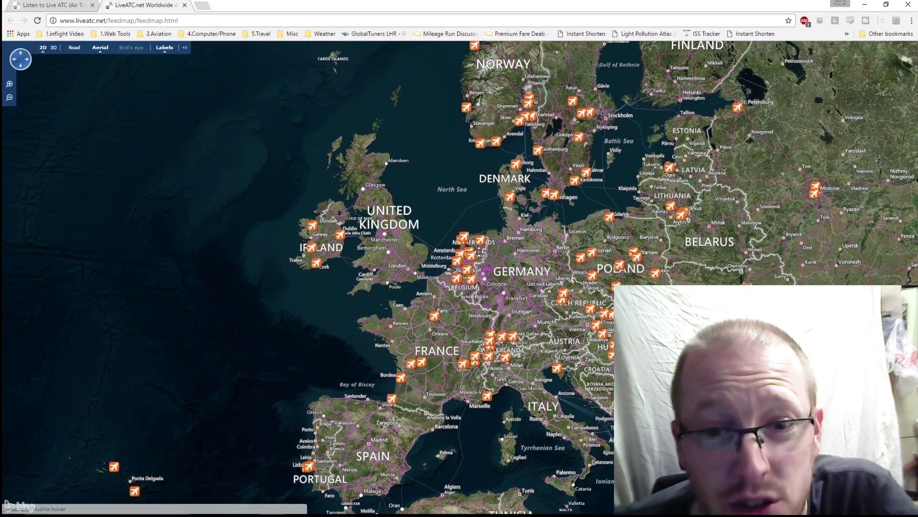
pyautogui.scroll(1, 515, 267)
pyautogui.moveTo(529, 266); pyautogui.dragTo(496, 257)
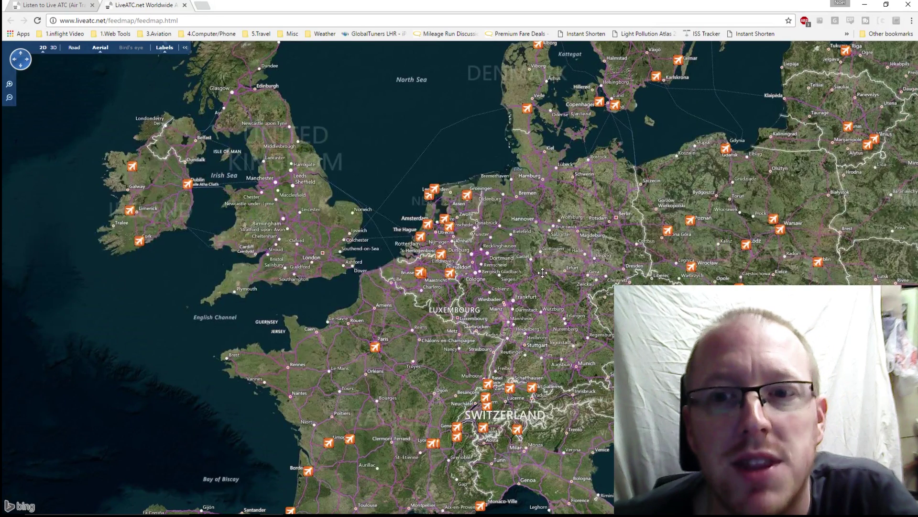
pyautogui.moveTo(336, 242); pyautogui.dragTo(334, 206)
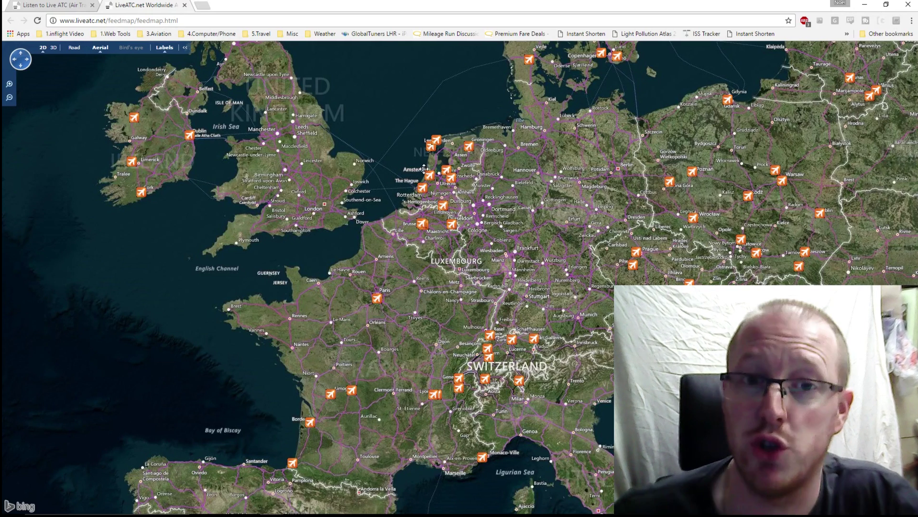
# Zoom near Amsterdam and bring up the EHAM airport's list of live feeds
pyautogui.scroll(3, 424, 169)
pyautogui.scroll(-3, 425, 169)
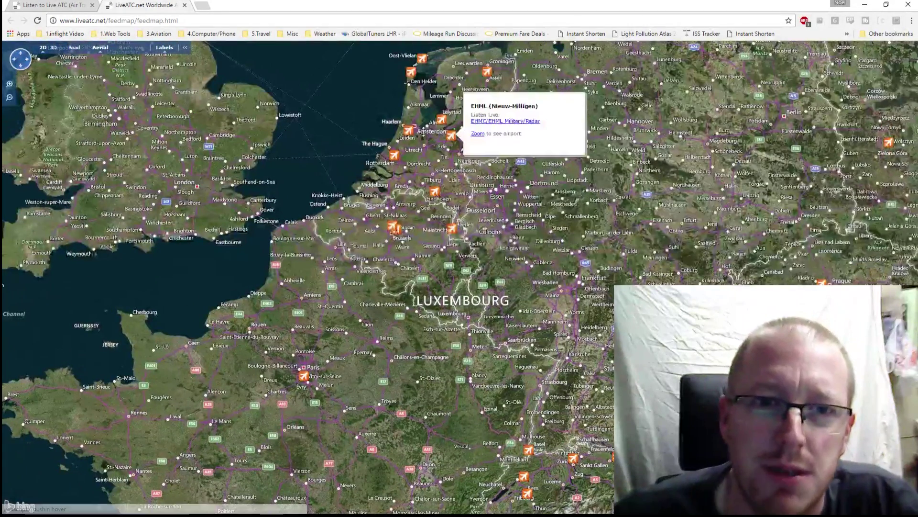
pyautogui.moveTo(414, 136)
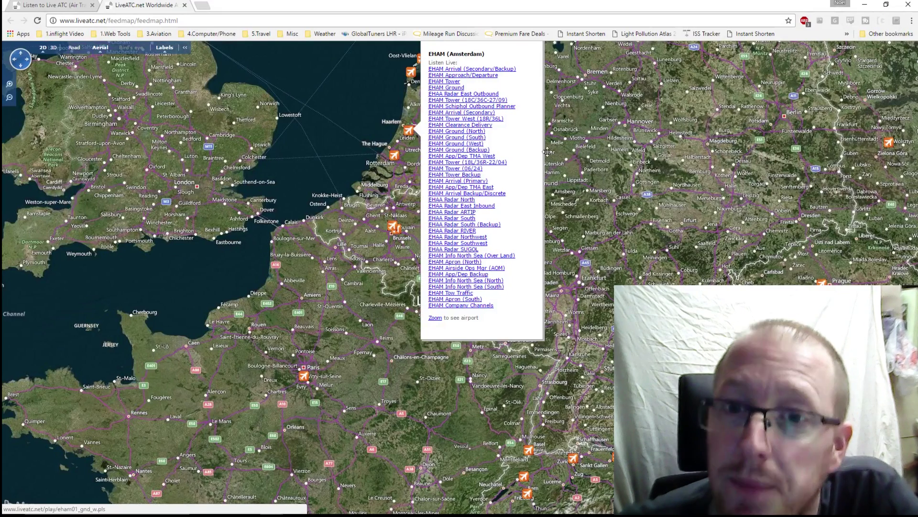
# Pan over Switzerland and northern Italy to check the Zurich feed pin
pyautogui.moveTo(583, 234); pyautogui.dragTo(527, 77)
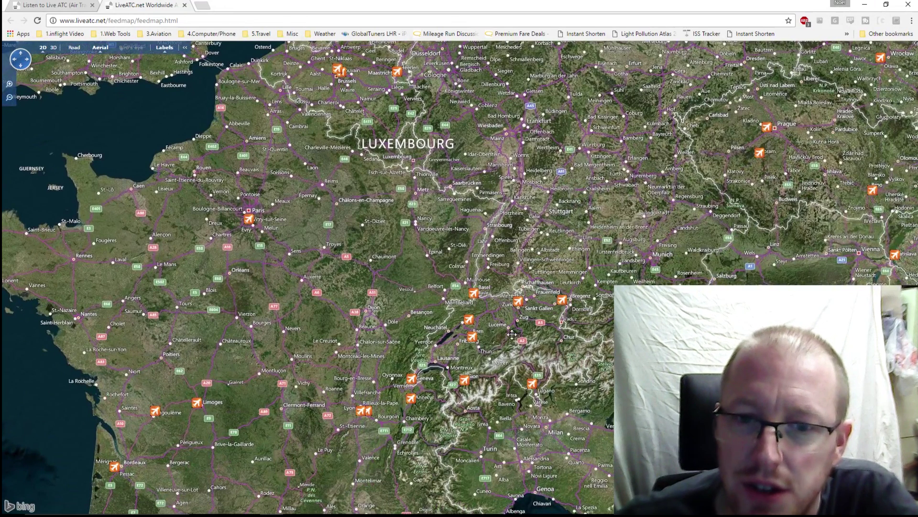
pyautogui.moveTo(519, 306)
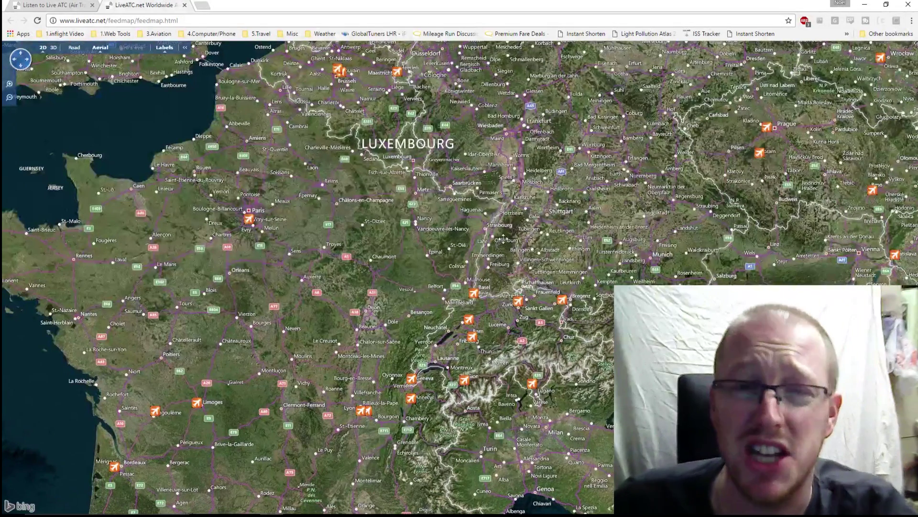
pyautogui.scroll(-1, 449, 203)
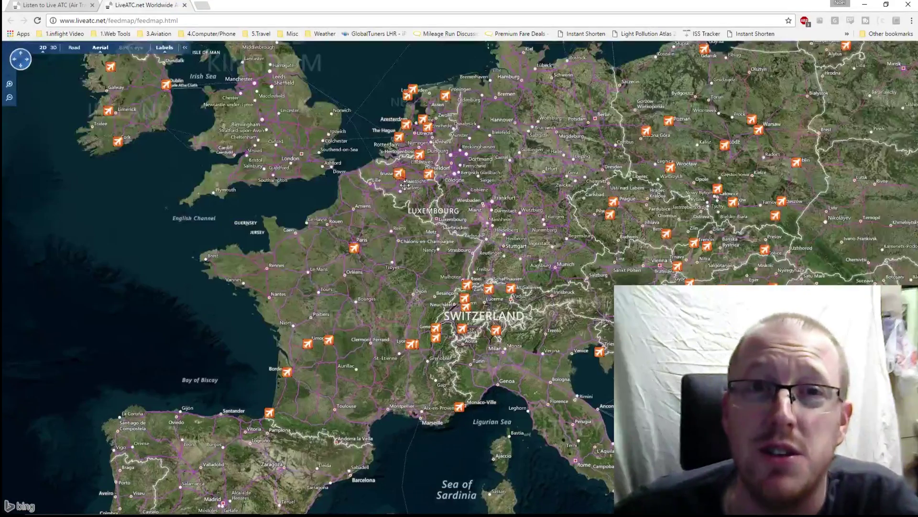
# Zoom out to a Europe-wide view, checking the Dublin and Riga feed pins
pyautogui.moveTo(412, 191); pyautogui.dragTo(397, 364)
pyautogui.scroll(-1, 449, 187)
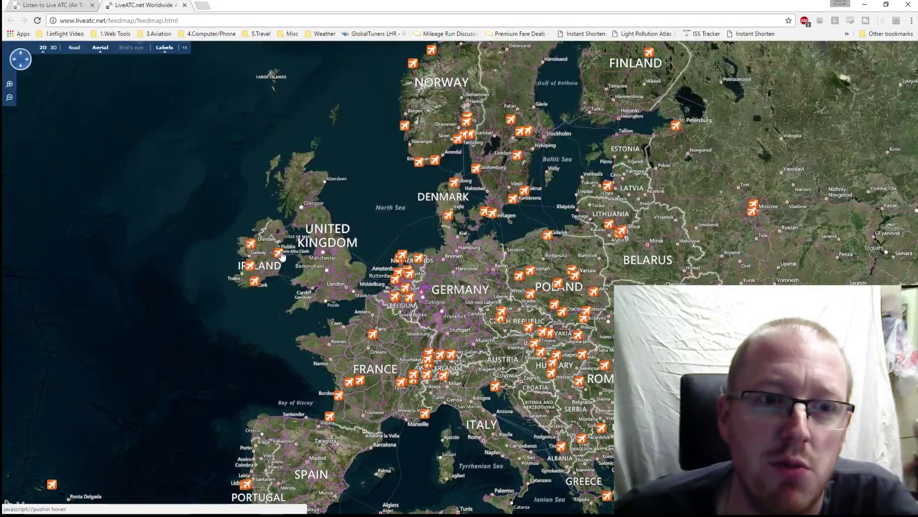
pyautogui.moveTo(282, 256)
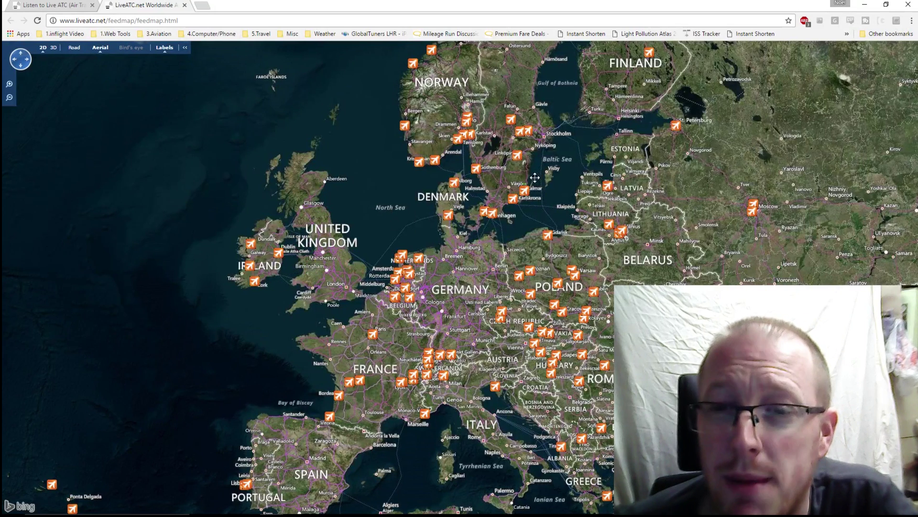
pyautogui.moveTo(606, 186)
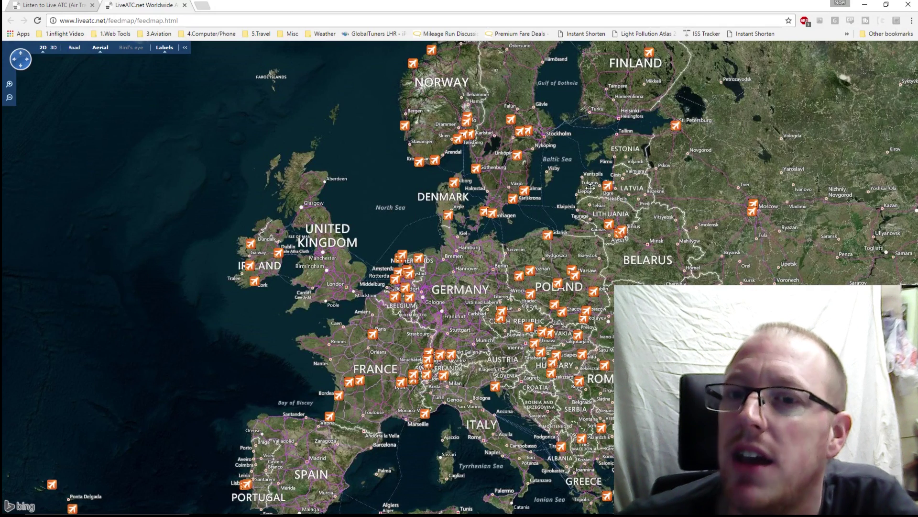
pyautogui.moveTo(591, 188); pyautogui.dragTo(584, 191)
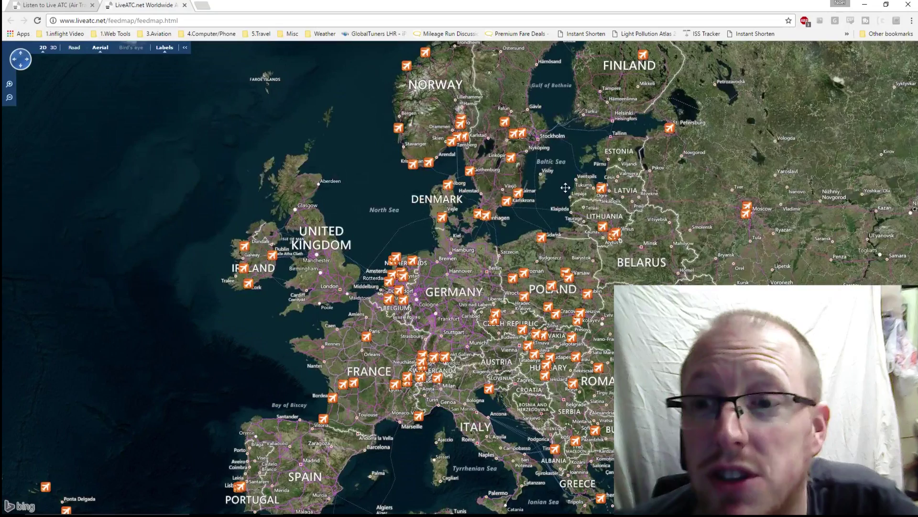
# Pan the map west across the Atlantic and zoom in on the contiguous United States
pyautogui.scroll(-1, 542, 235)
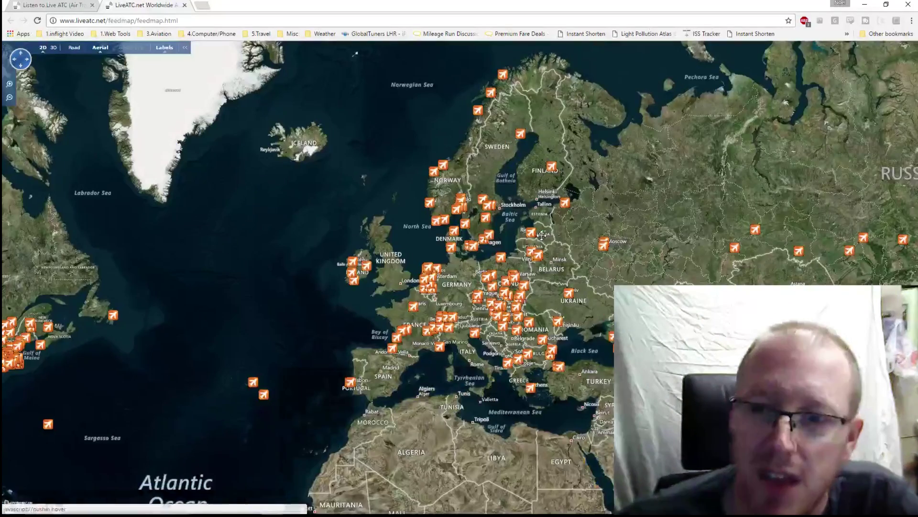
pyautogui.moveTo(317, 419); pyautogui.dragTo(378, 360)
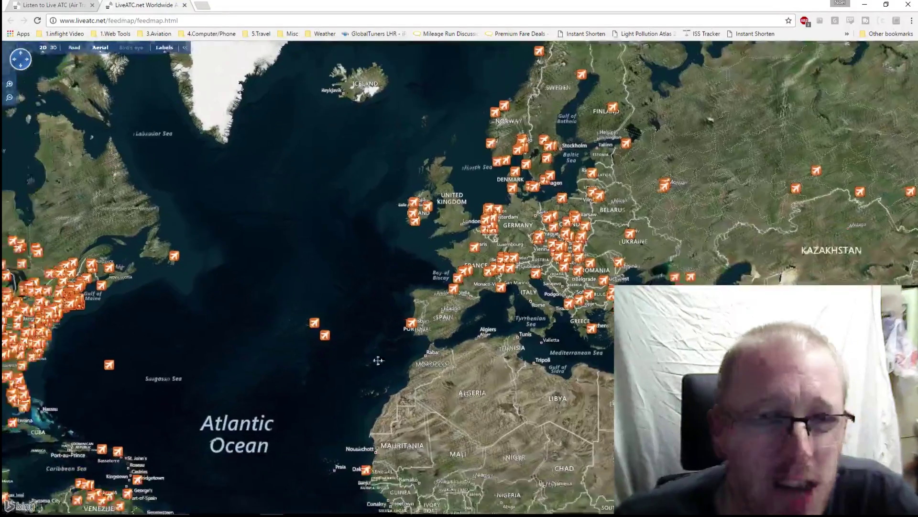
pyautogui.moveTo(322, 365); pyautogui.dragTo(541, 340)
pyautogui.moveTo(395, 328); pyautogui.dragTo(571, 304)
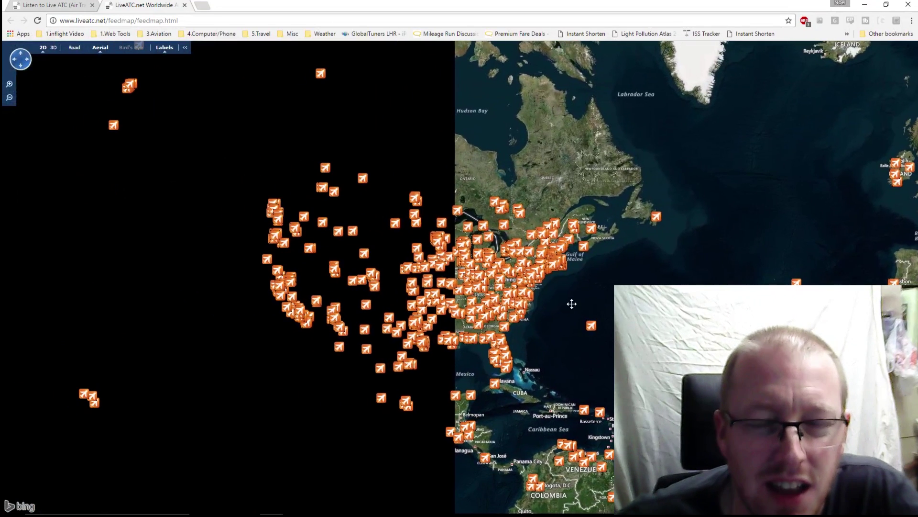
pyautogui.scroll(1, 463, 281)
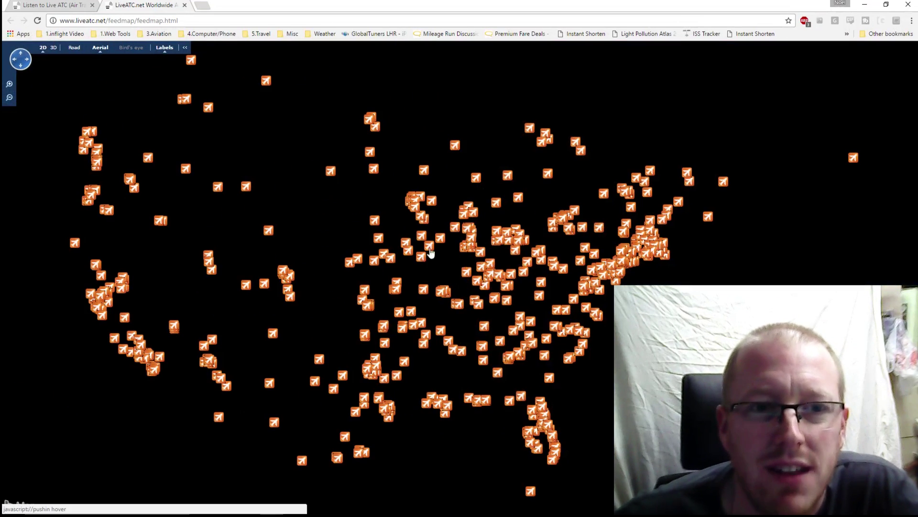
pyautogui.moveTo(411, 252)
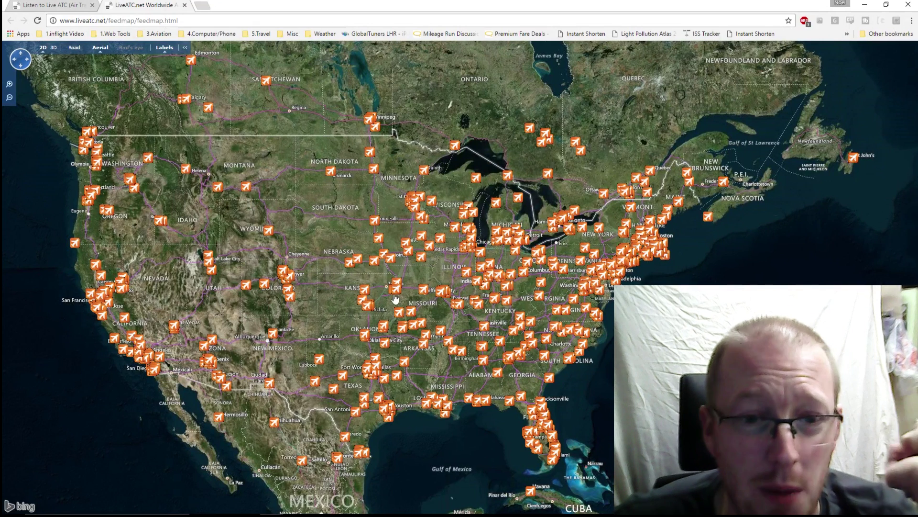
# Show the feed popups for KGYI Sherman/Denison and T67 Fort Worth airports
pyautogui.click(378, 362)
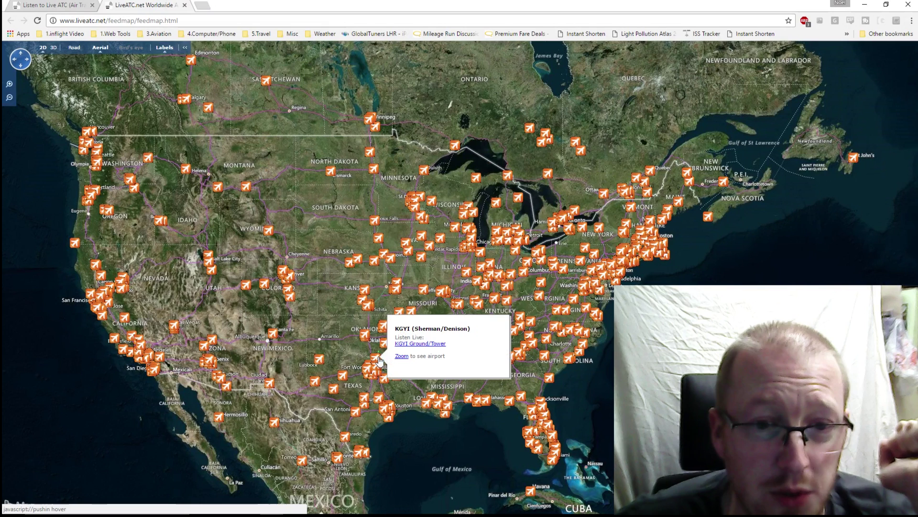
pyautogui.click(370, 368)
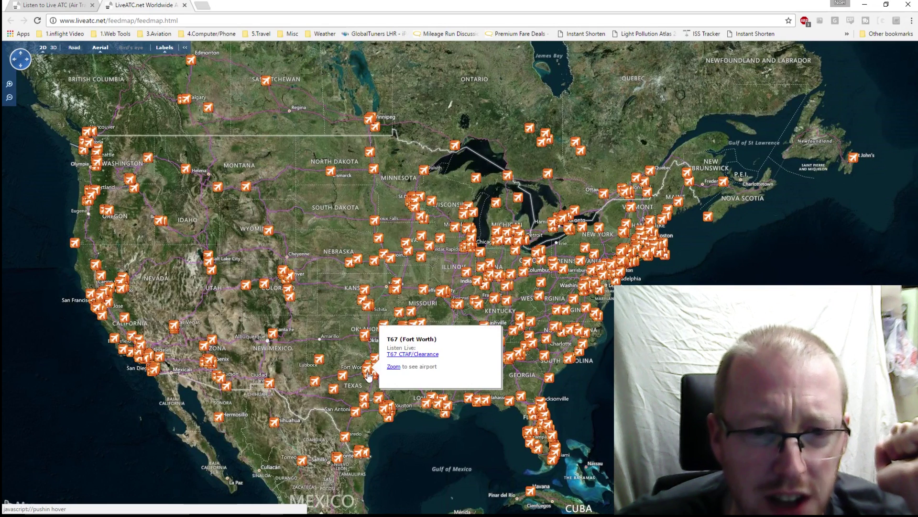
pyautogui.moveTo(372, 381)
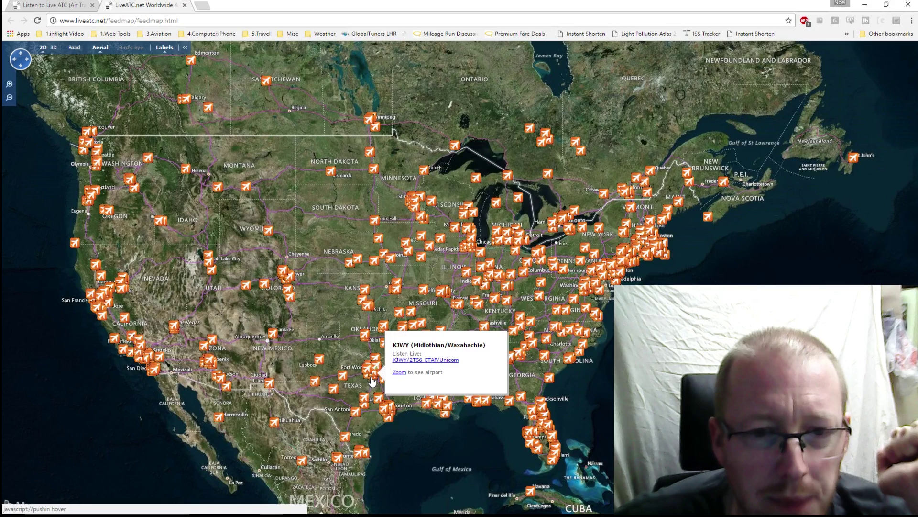
# Zoom around Dallas–Fort Worth, check the KFTW Fort Worth feeds, then close that popup
pyautogui.scroll(5, 372, 382)
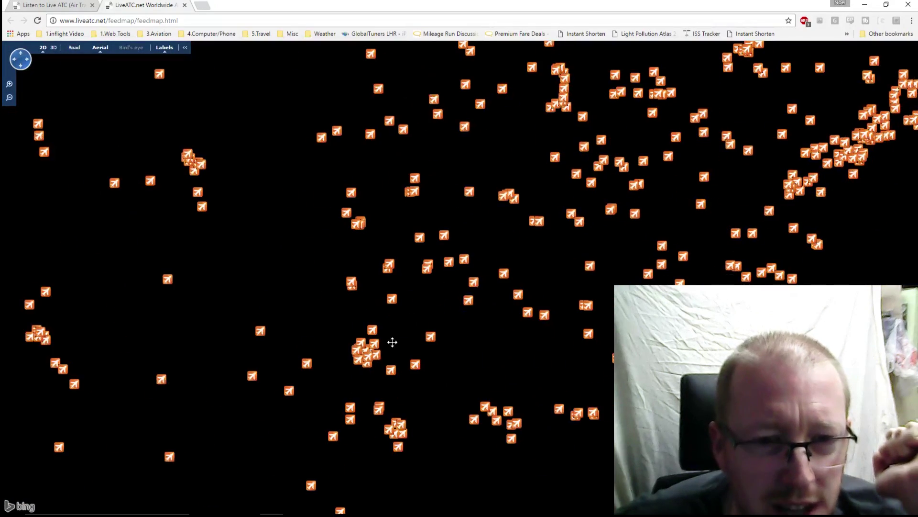
pyautogui.scroll(-5, 525, 232)
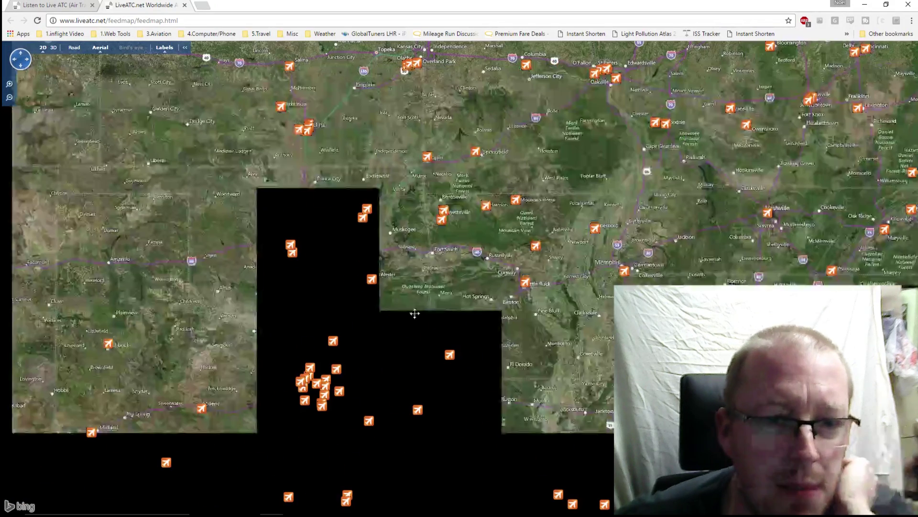
pyautogui.scroll(3, 519, 244)
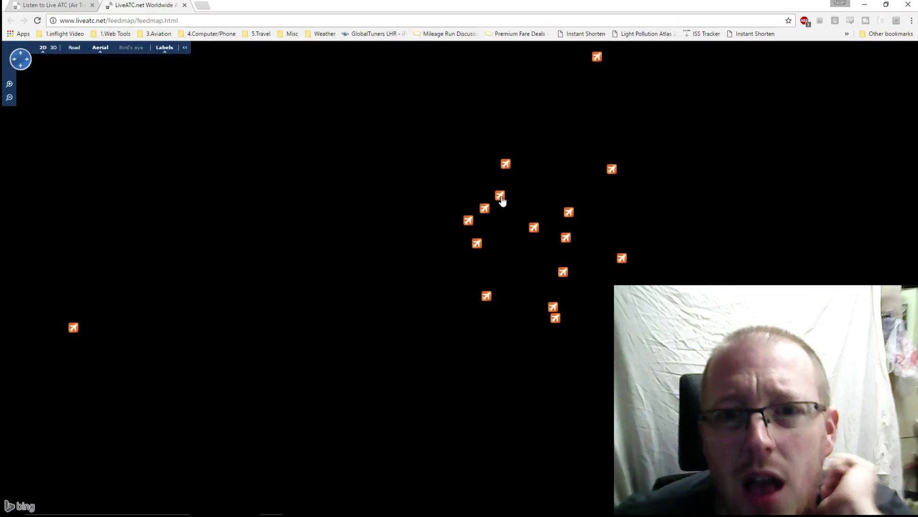
pyautogui.moveTo(502, 201)
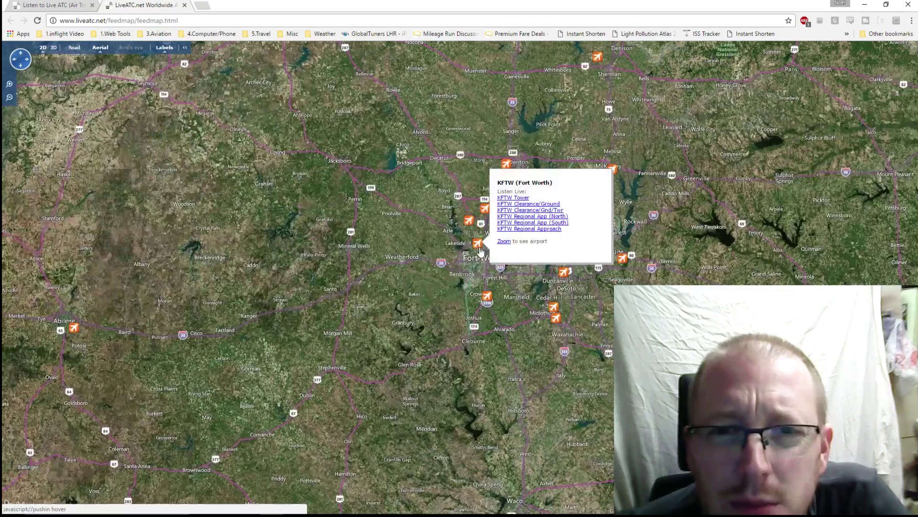
pyautogui.click(479, 248)
pyautogui.moveTo(478, 256)
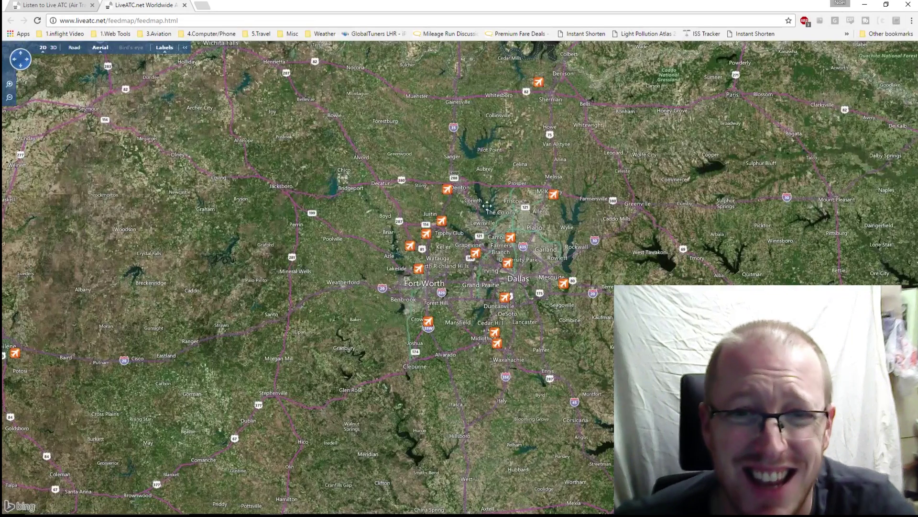
# Zoom the map to check the KSLN Salina feeds, then close its info box
pyautogui.scroll(-4, 445, 252)
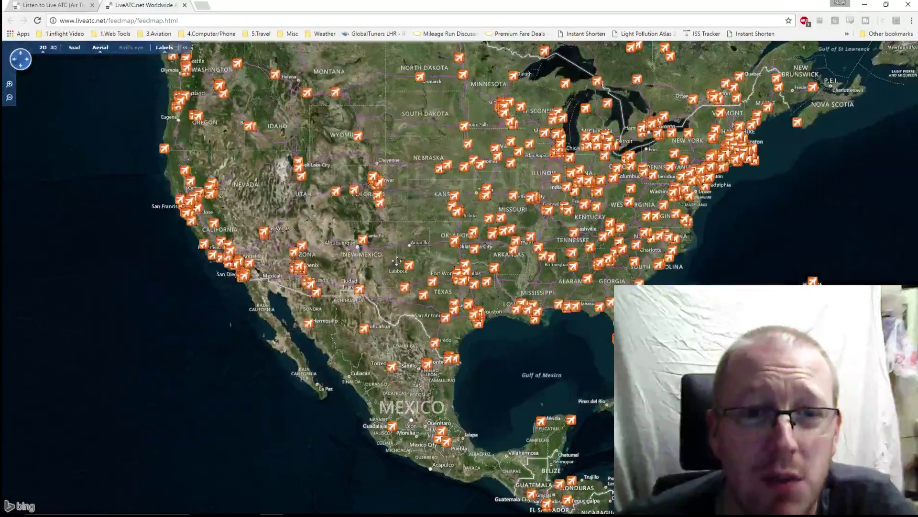
pyautogui.scroll(3, 458, 243)
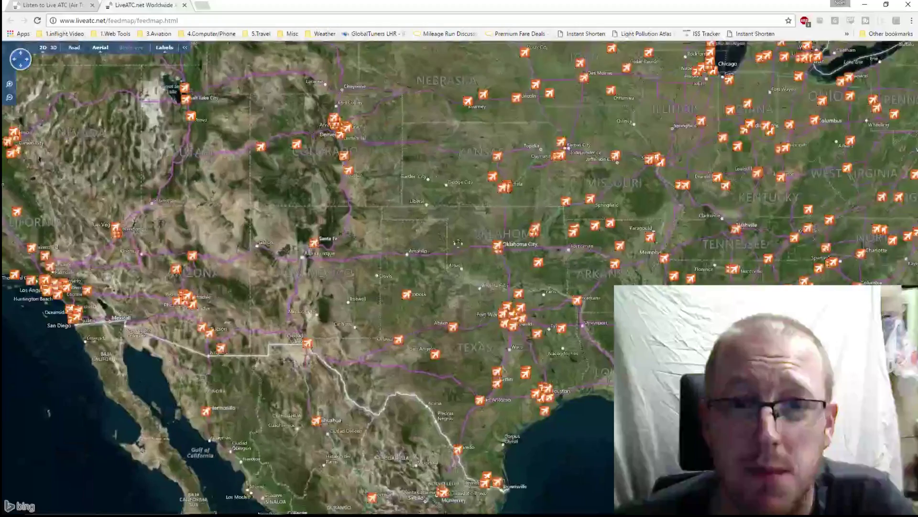
pyautogui.scroll(3, 500, 201)
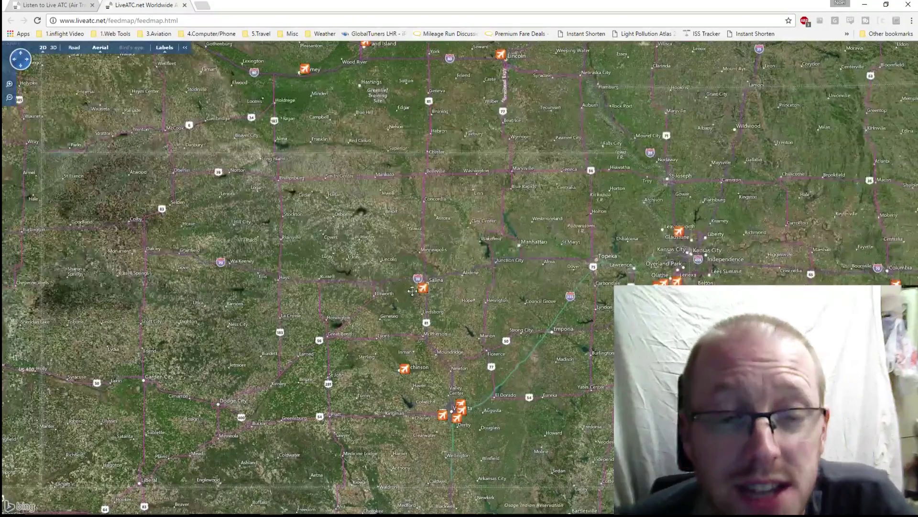
pyautogui.moveTo(425, 290)
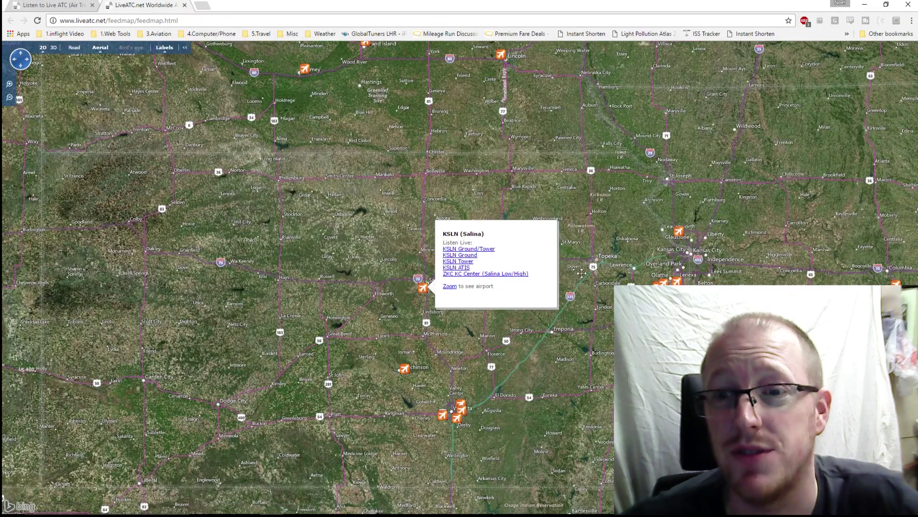
pyautogui.click(592, 258)
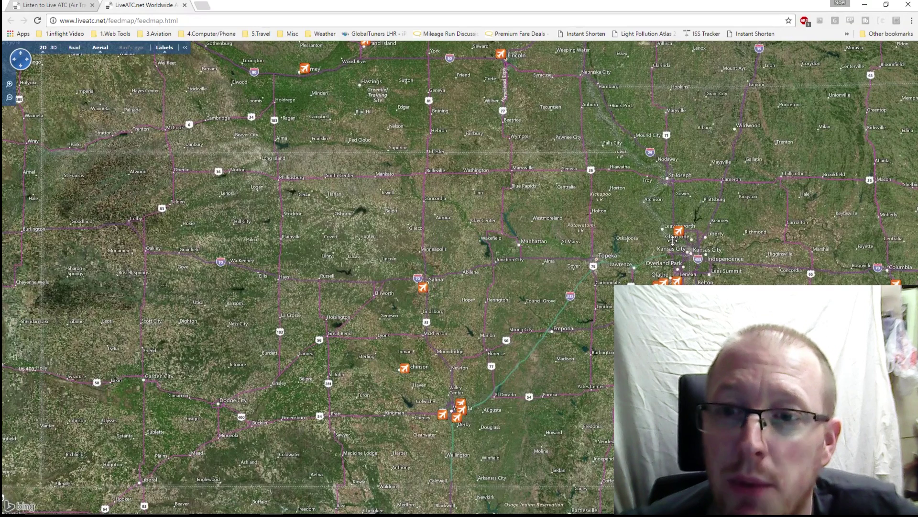
# Zoom out and pan the map east across the Atlantic, Europe and Asia
pyautogui.scroll(-4, 676, 235)
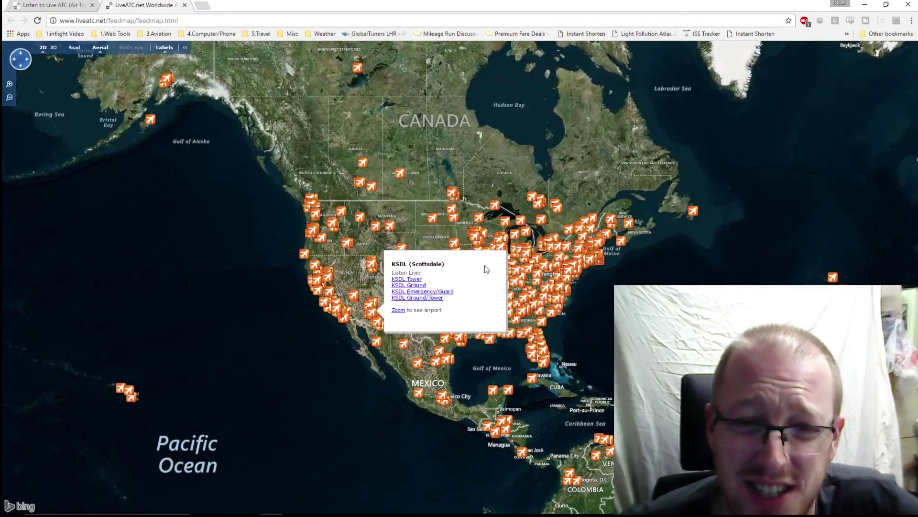
pyautogui.moveTo(623, 279); pyautogui.dragTo(590, 271)
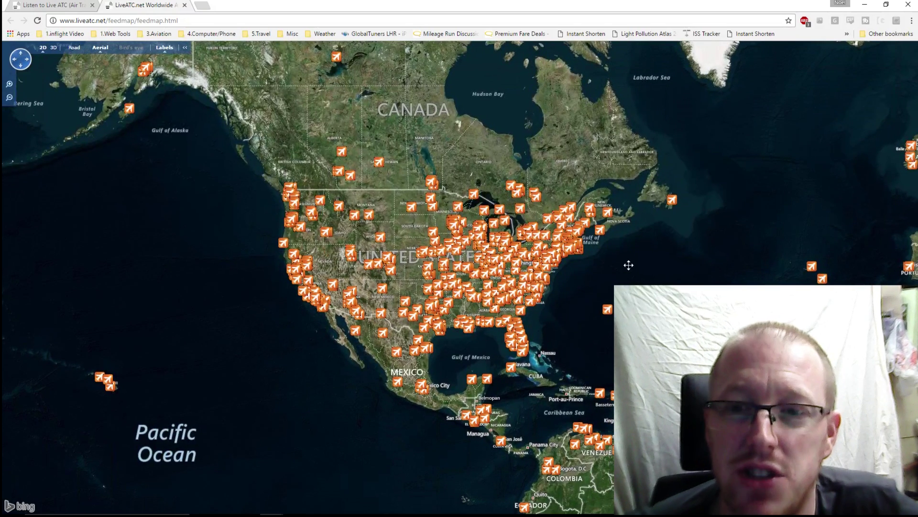
pyautogui.moveTo(628, 265); pyautogui.dragTo(524, 293)
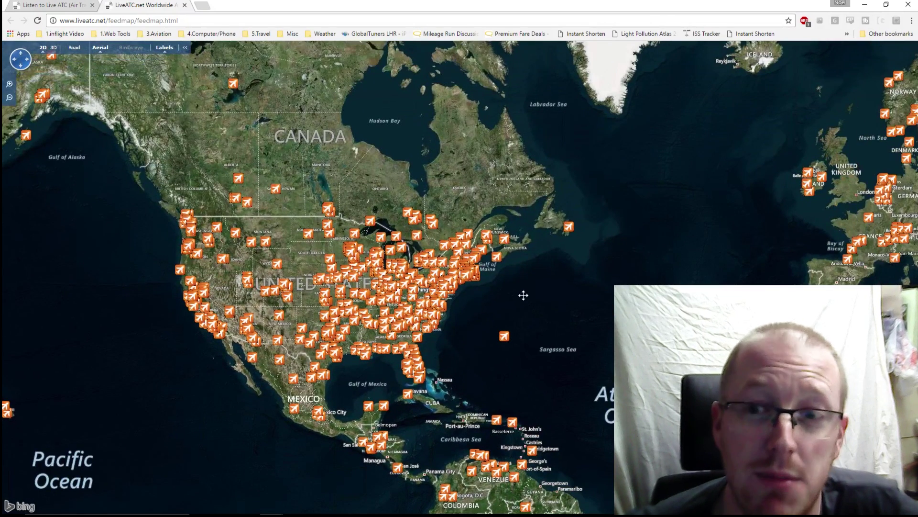
pyautogui.moveTo(592, 281); pyautogui.dragTo(314, 326)
pyautogui.scroll(-2, 335, 323)
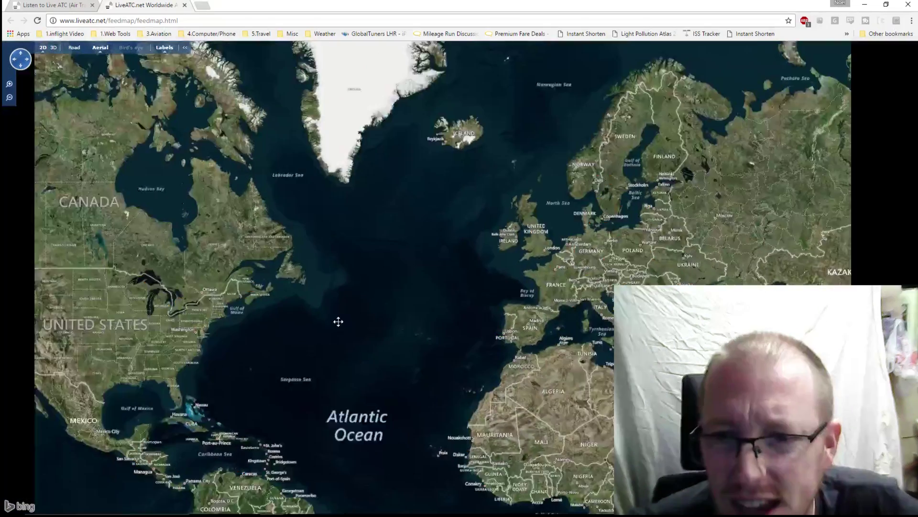
pyautogui.moveTo(469, 292); pyautogui.dragTo(408, 225)
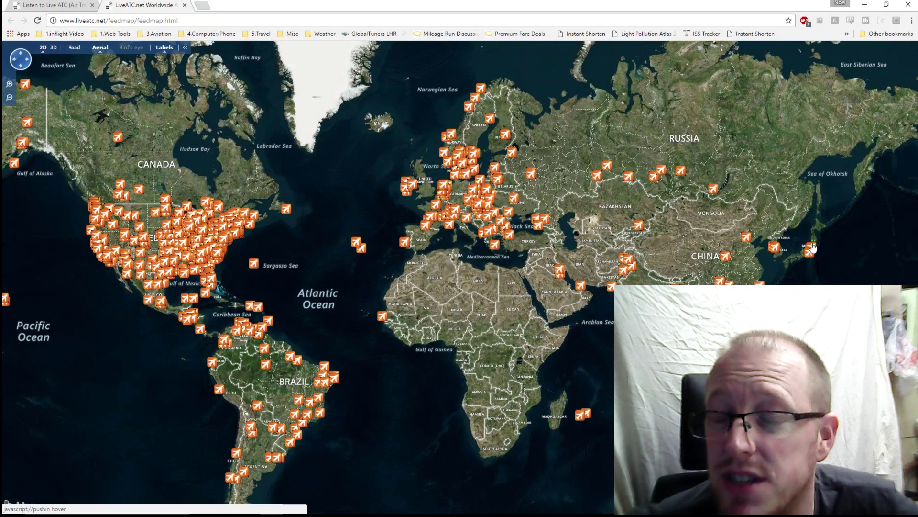
# Recentre the map on Europe and return to the LiveATC.net home page tab
pyautogui.moveTo(812, 247)
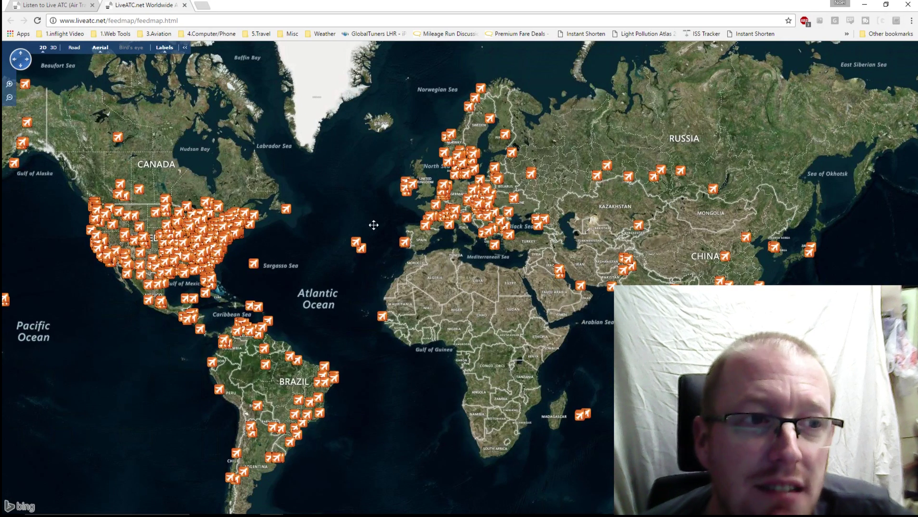
pyautogui.moveTo(414, 186); pyautogui.dragTo(427, 240)
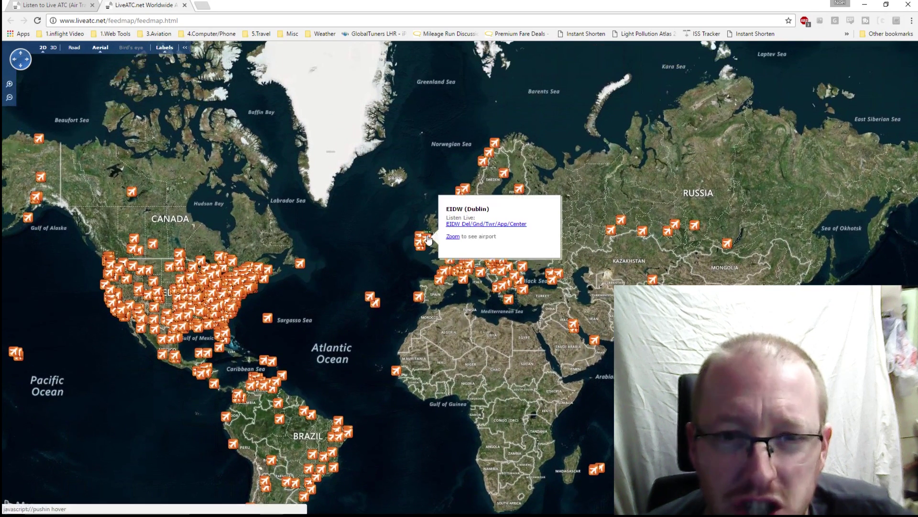
pyautogui.scroll(1, 427, 241)
pyautogui.click(39, 4)
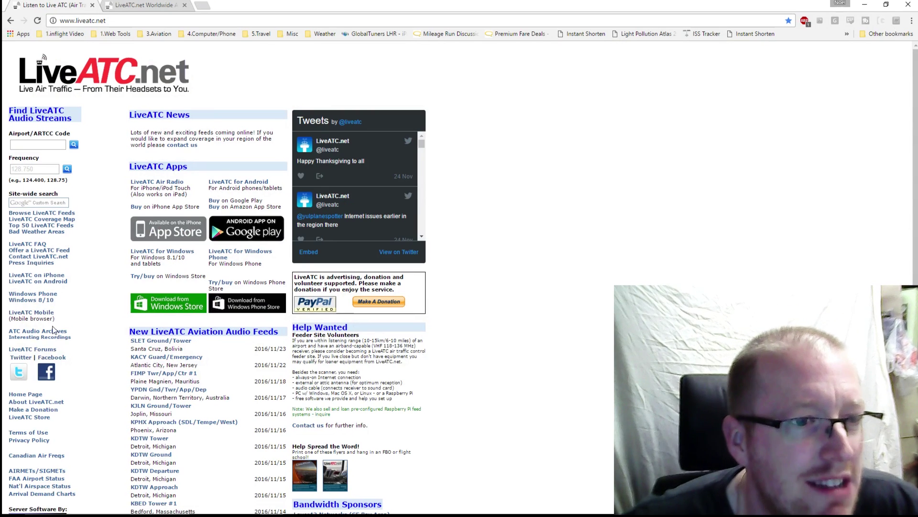
# Go to the ATC Audio Archives page and pick 8 November 2016 as the date
pyautogui.scroll(-1, 53, 329)
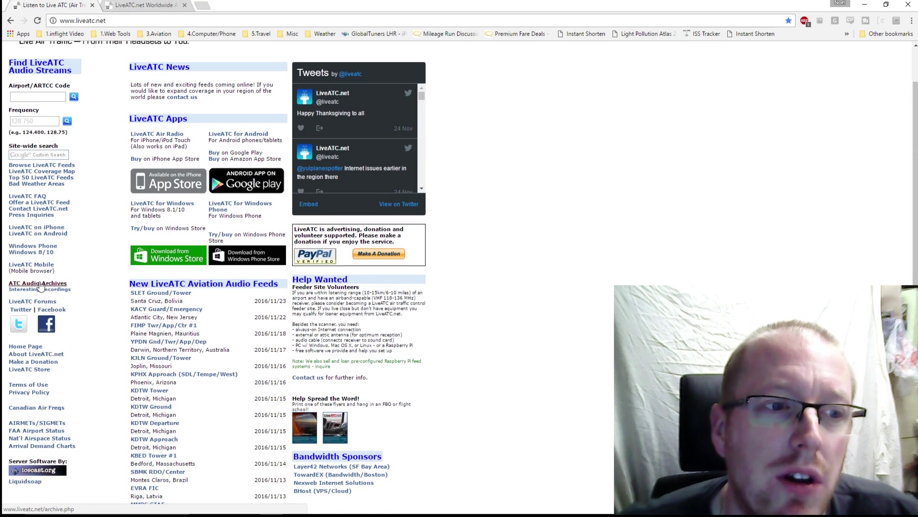
pyautogui.click(40, 285)
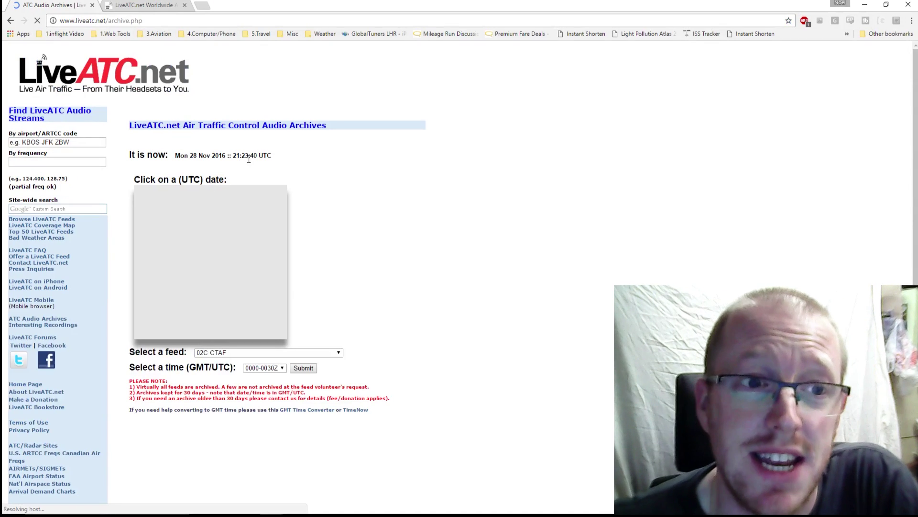
pyautogui.scroll(-2, 307, 205)
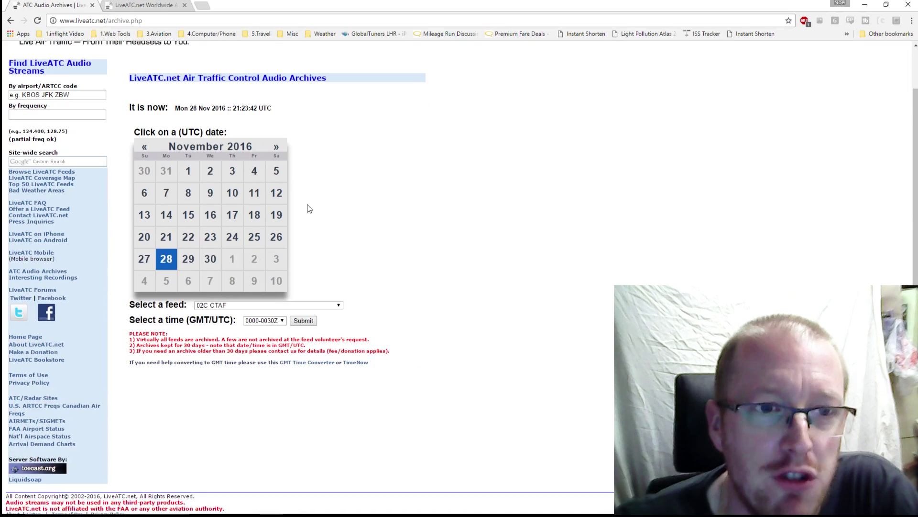
pyautogui.click(199, 167)
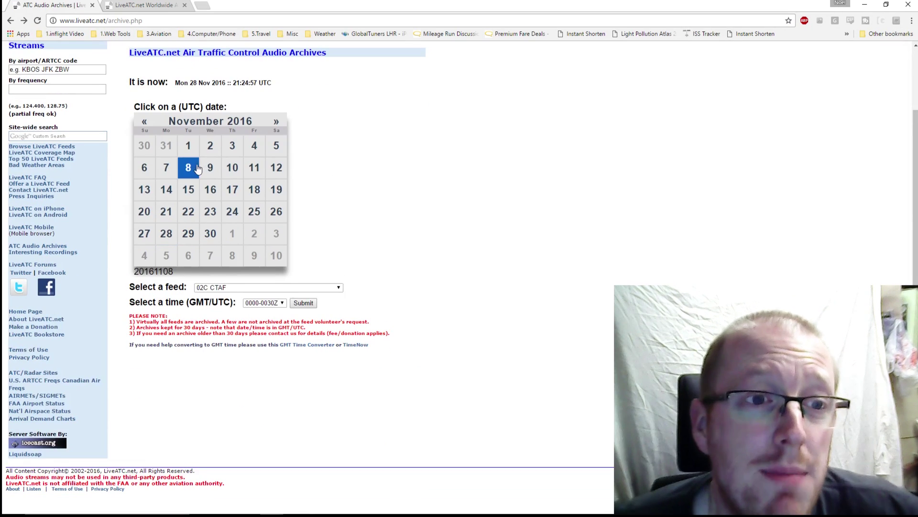
# Choose KDFW Tower from the archived feeds list
pyautogui.click(312, 287)
pyautogui.scroll(-10, 292, 328)
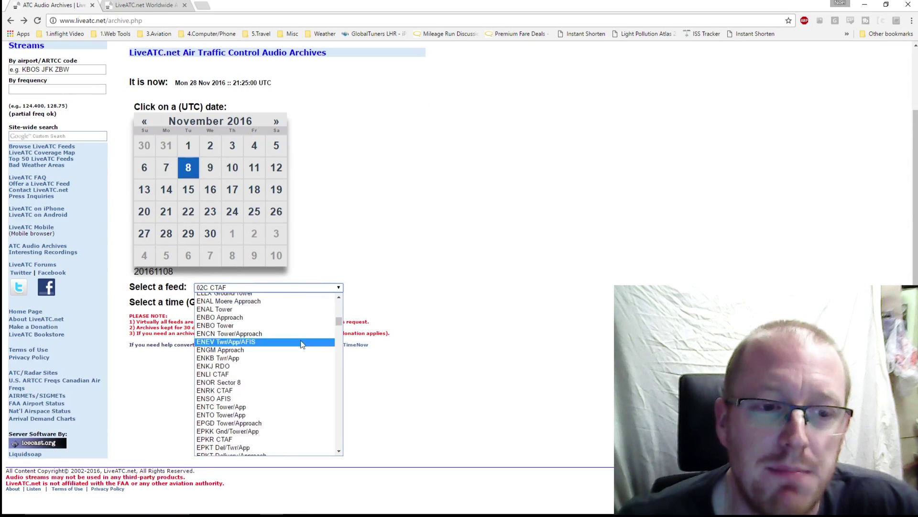
pyautogui.scroll(-8, 292, 335)
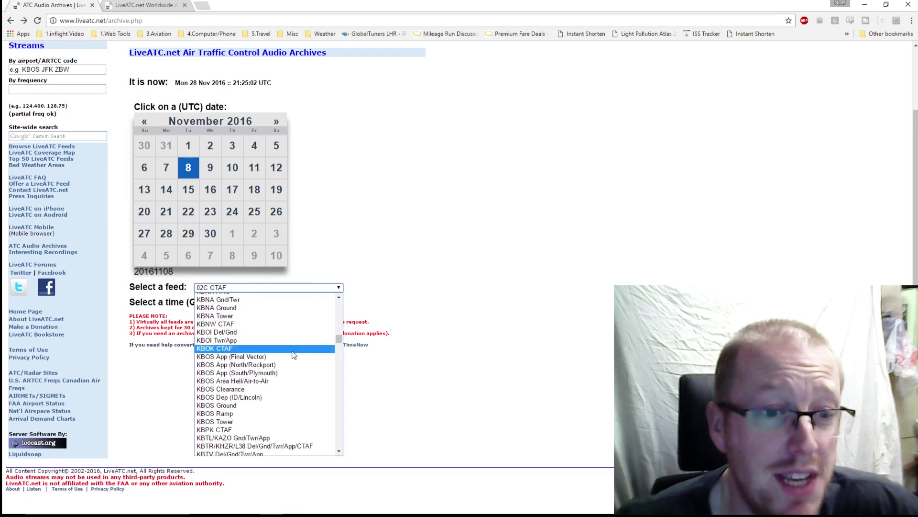
pyautogui.scroll(-6, 296, 356)
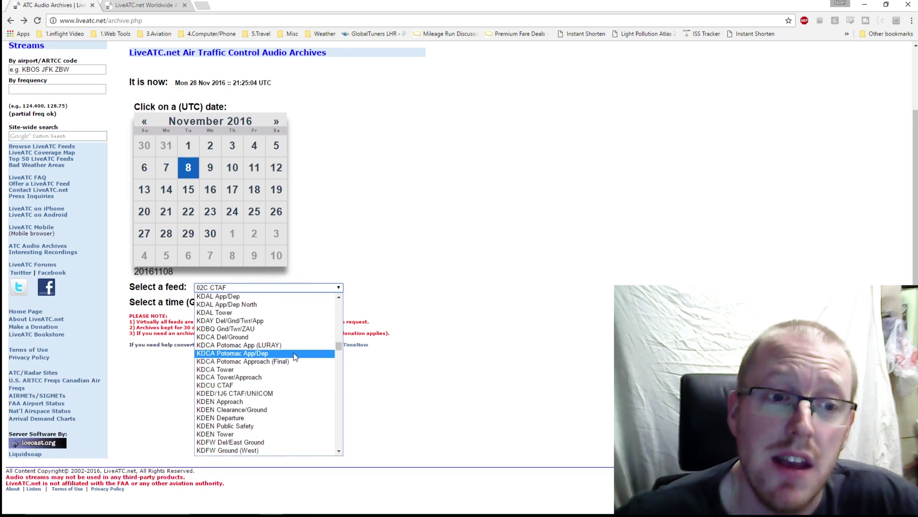
pyautogui.scroll(-8, 266, 398)
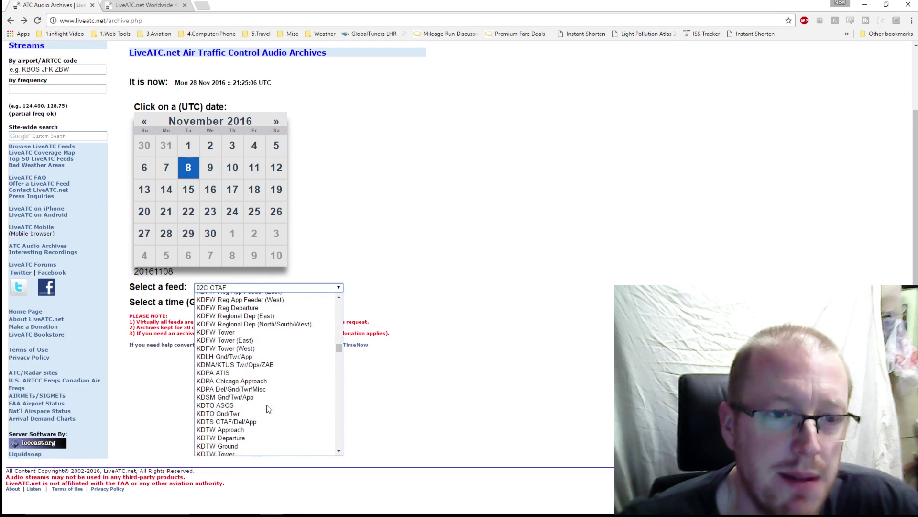
pyautogui.click(260, 334)
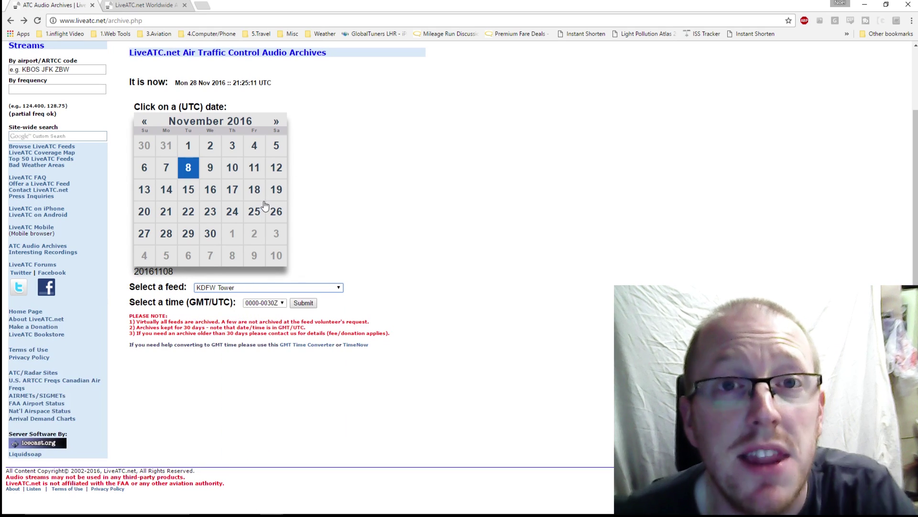
# Select the 2300-2330Z time slot and submit the archive request
pyautogui.click(262, 302)
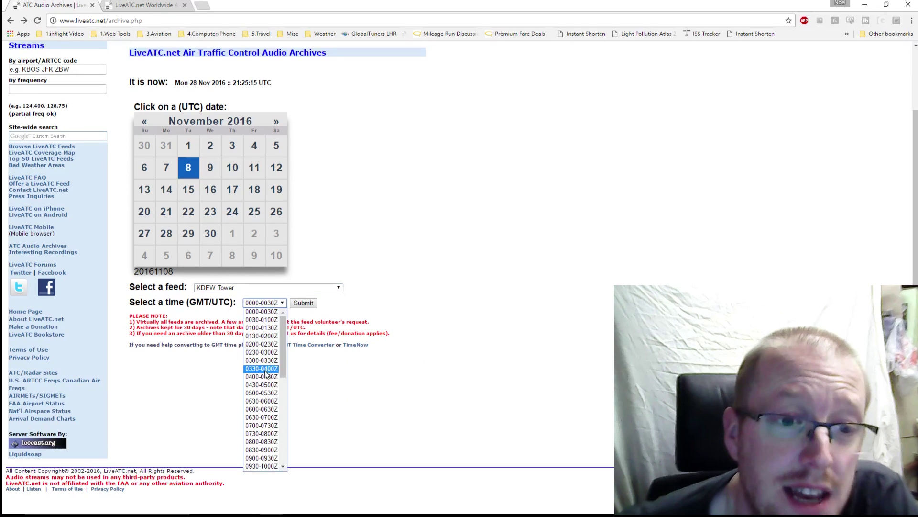
pyautogui.scroll(-4, 266, 376)
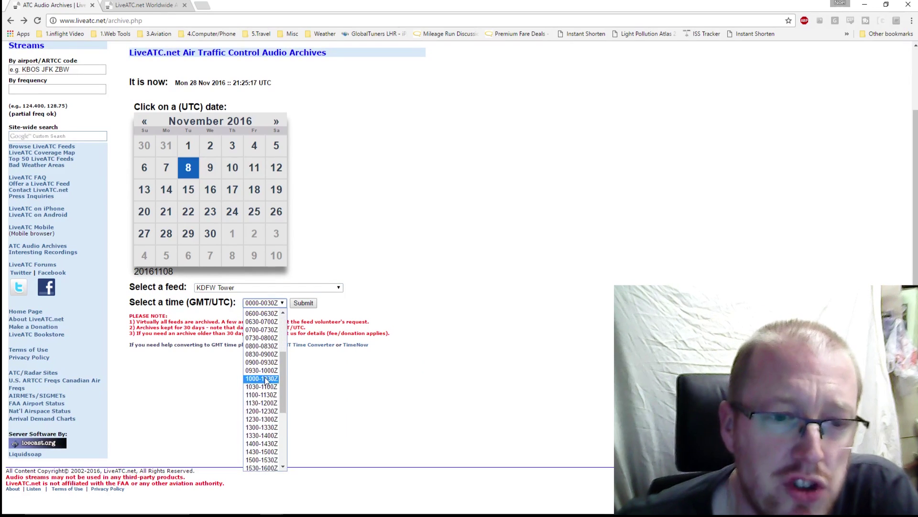
pyautogui.scroll(-2, 265, 378)
pyautogui.scroll(-3, 268, 397)
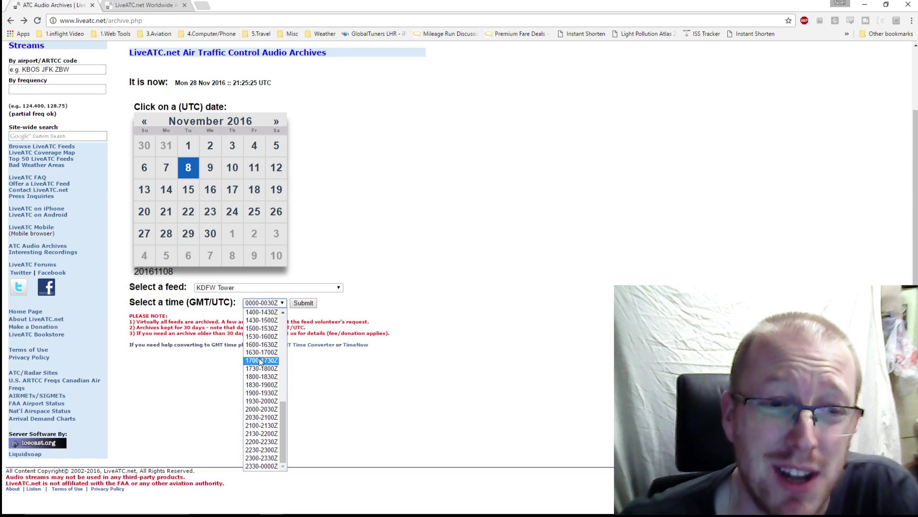
pyautogui.click(270, 458)
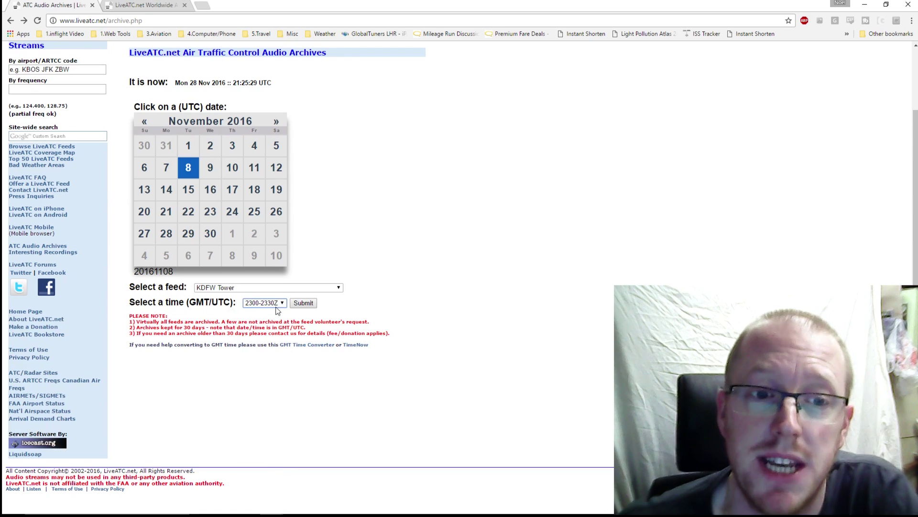
pyautogui.click(301, 306)
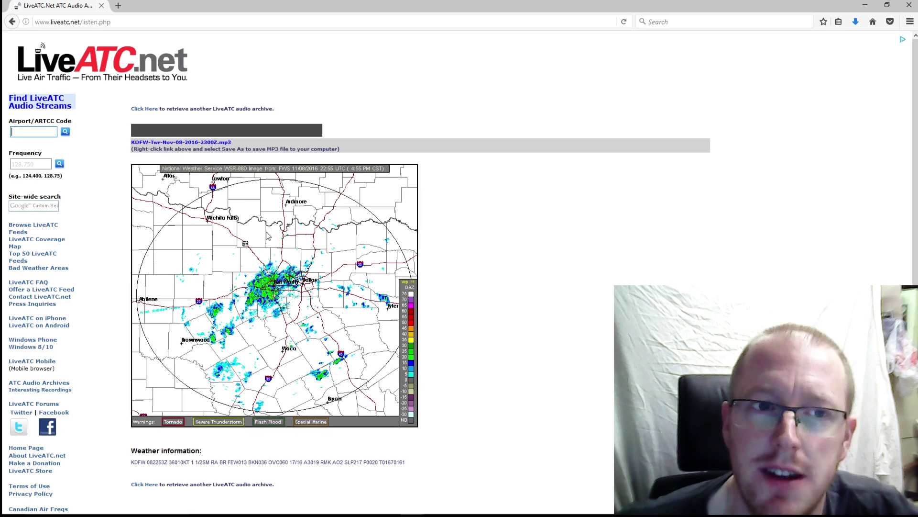
pyautogui.rightClick(196, 143)
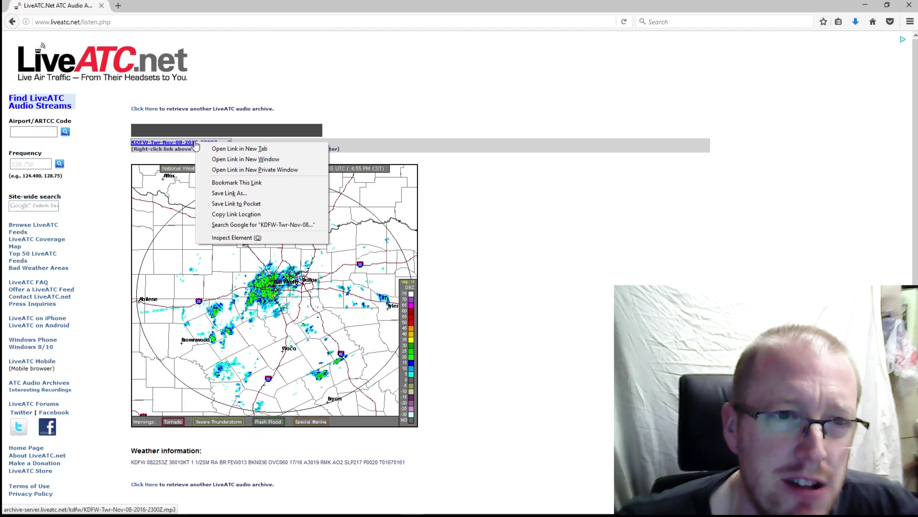
pyautogui.click(244, 194)
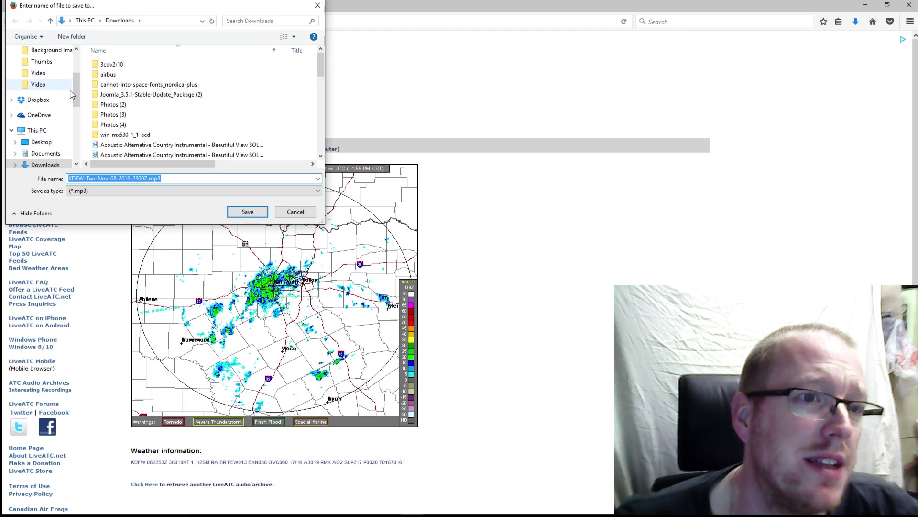
pyautogui.scroll(-3, 71, 106)
pyautogui.click(67, 130)
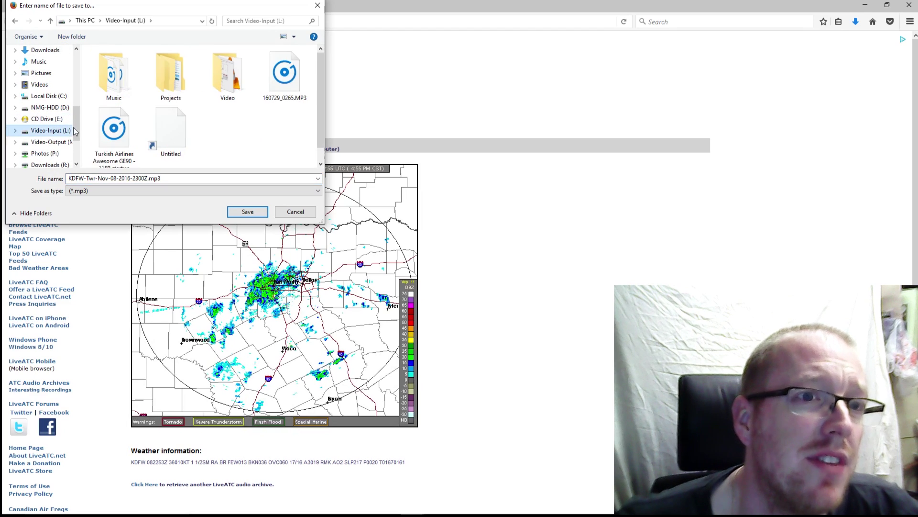
pyautogui.click(247, 212)
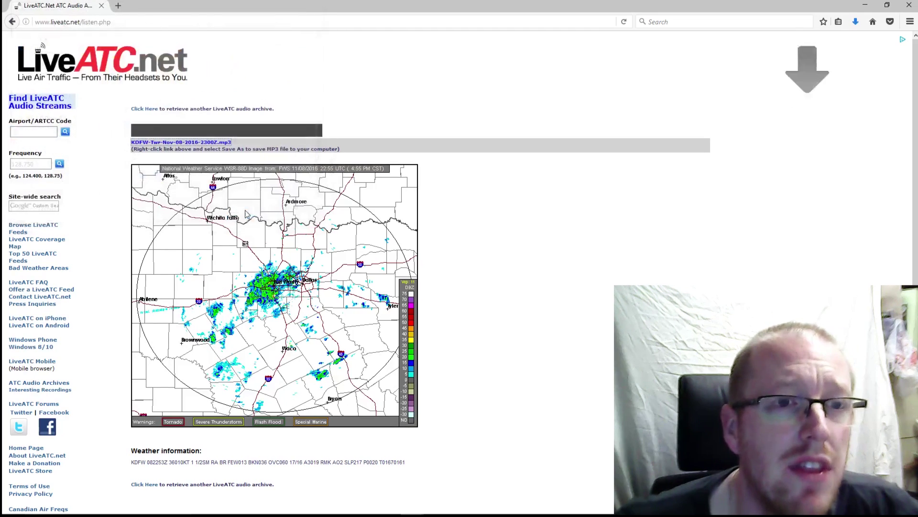
# Open the downloaded KDFW tower mp3 from Firefox's downloads list in VLC media player
pyautogui.click(856, 22)
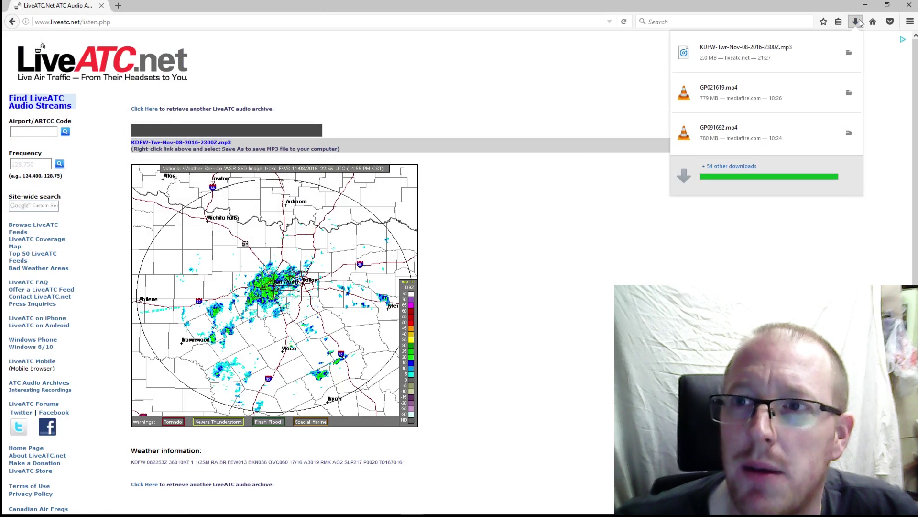
pyautogui.rightClick(765, 54)
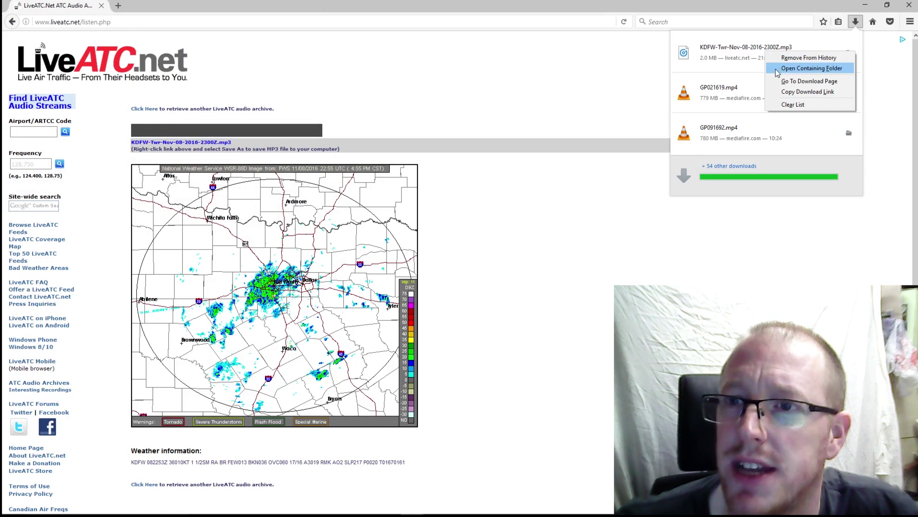
pyautogui.click(689, 57)
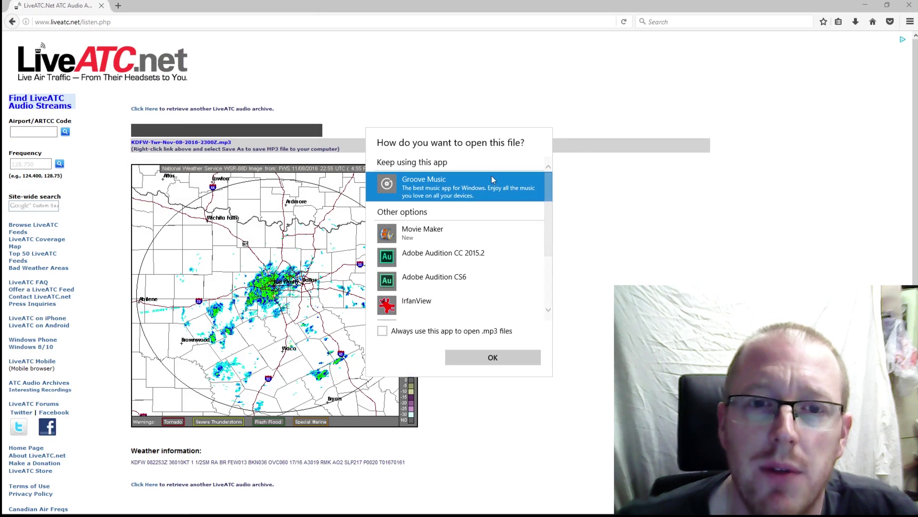
pyautogui.scroll(-1, 432, 243)
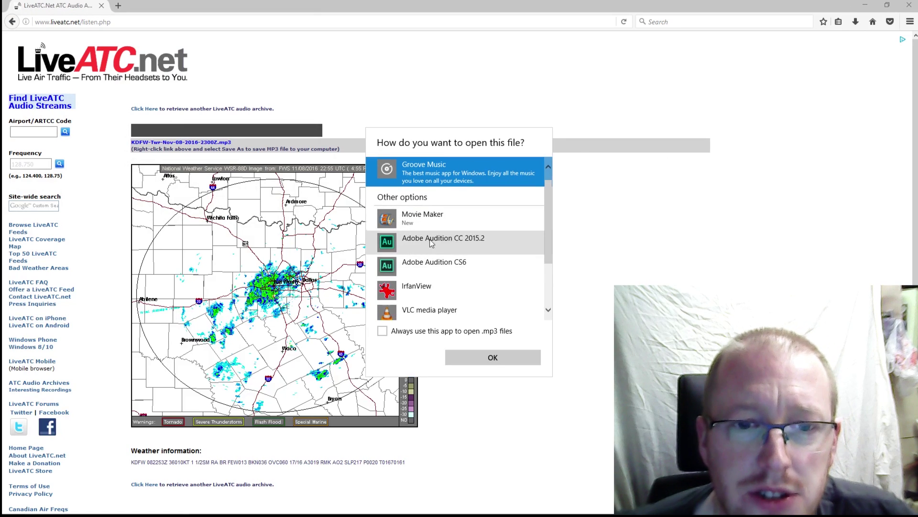
pyautogui.scroll(-1, 433, 246)
pyautogui.click(436, 262)
pyautogui.click(471, 364)
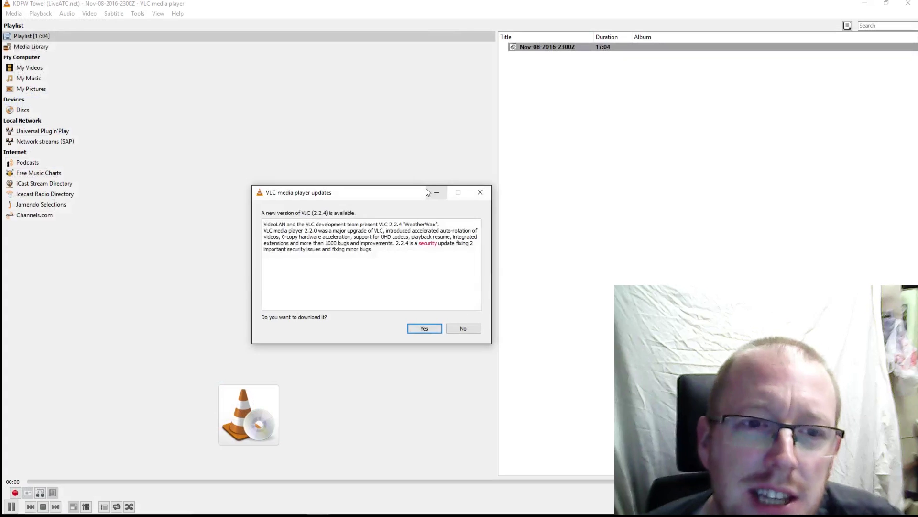
pyautogui.click(430, 329)
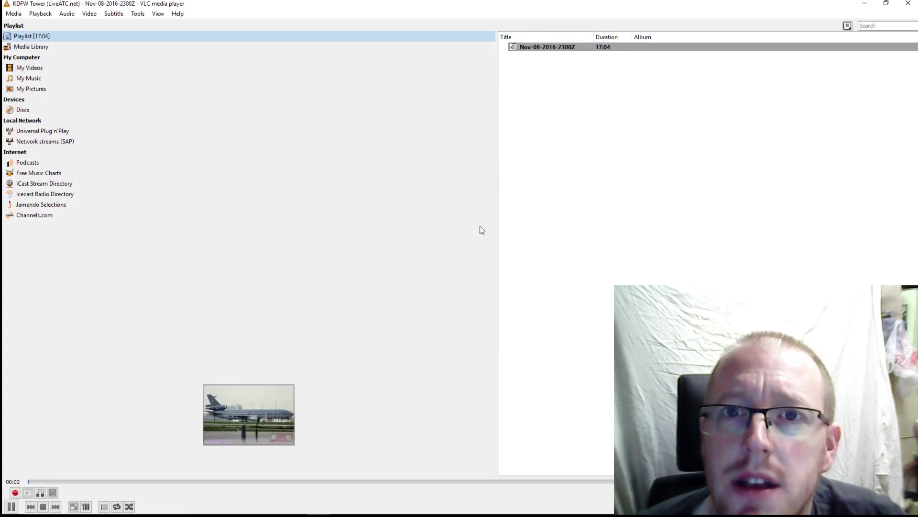
pyautogui.click(606, 52)
pyautogui.hotkey('alt', 'Tab')
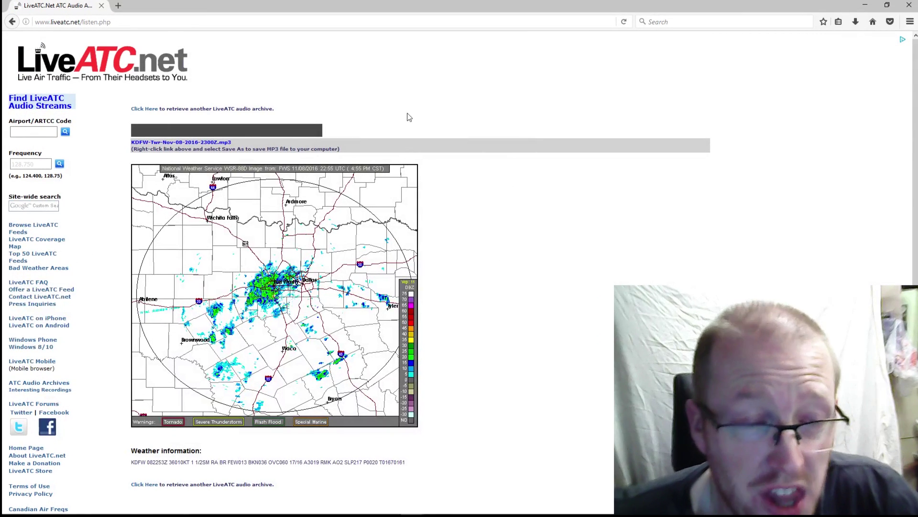
# In the Premiere Pro project, scrub the timeline from 00:05:32 forward to about 00:14:33
pyautogui.hotkey('alt', 'Tab')
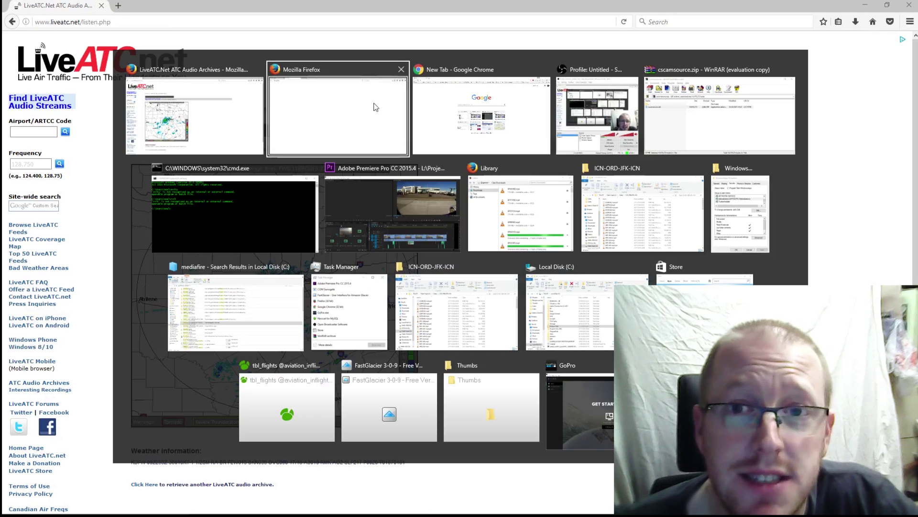
pyautogui.click(364, 202)
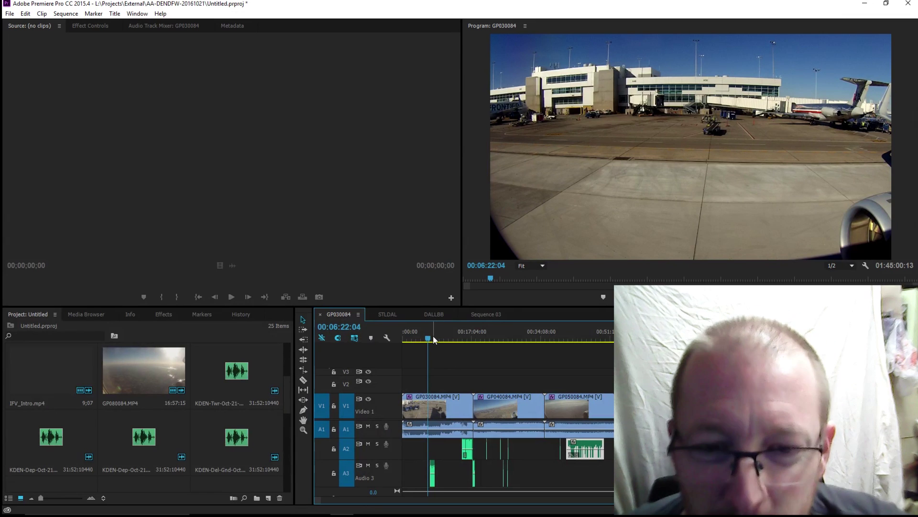
pyautogui.moveTo(434, 340); pyautogui.dragTo(424, 340)
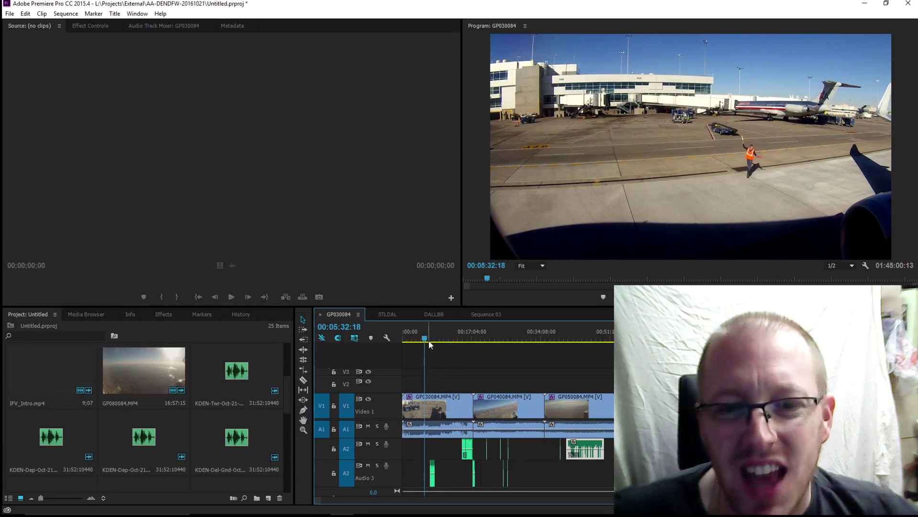
pyautogui.click(427, 339)
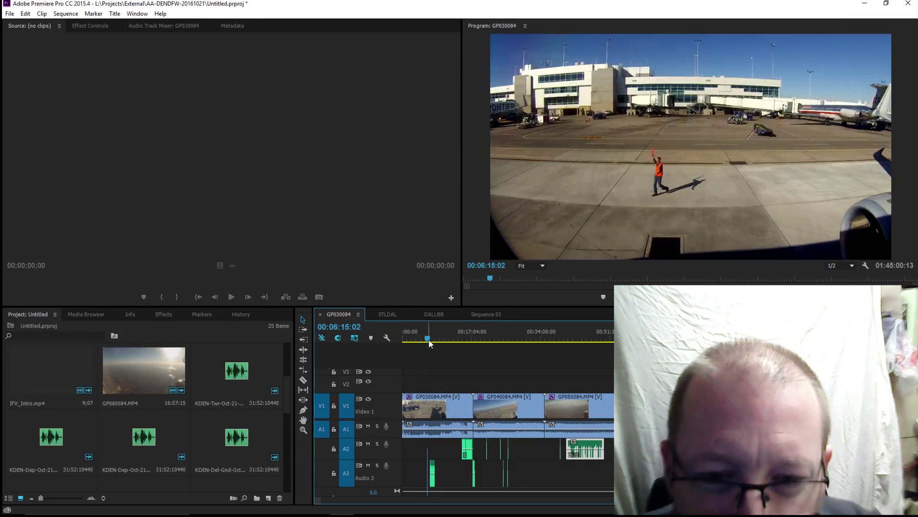
pyautogui.scroll(4, 471, 366)
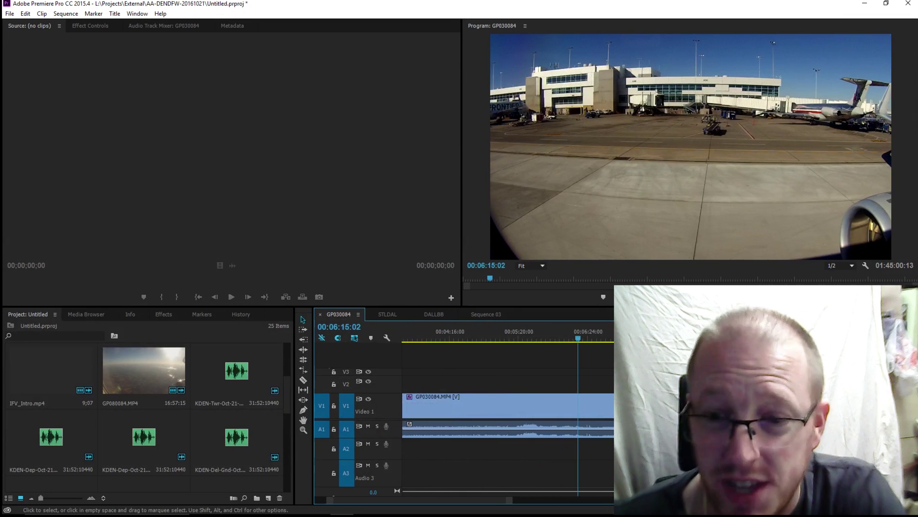
pyautogui.scroll(2, 473, 366)
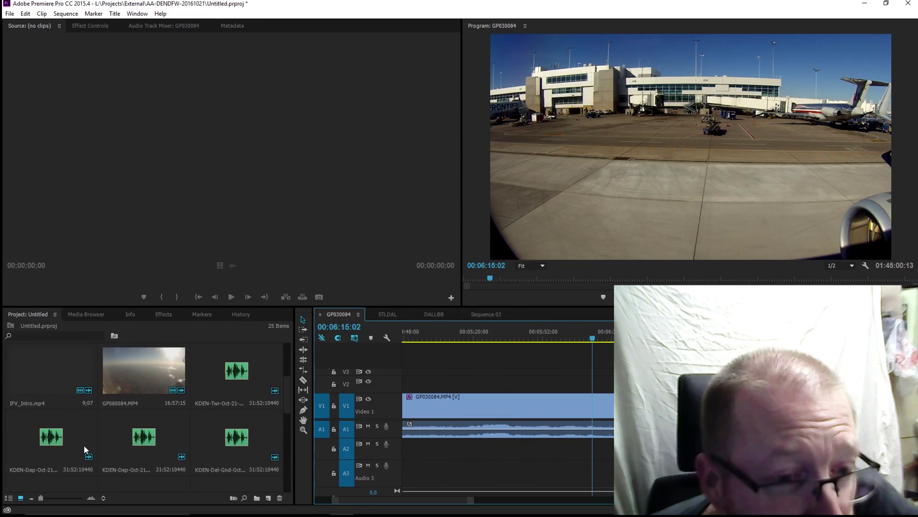
pyautogui.scroll(-4, 163, 435)
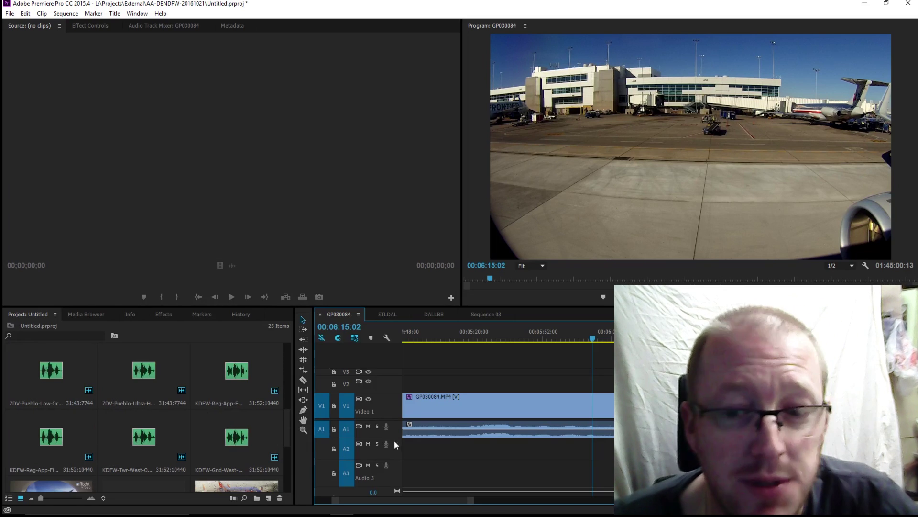
pyautogui.scroll(-5, 454, 392)
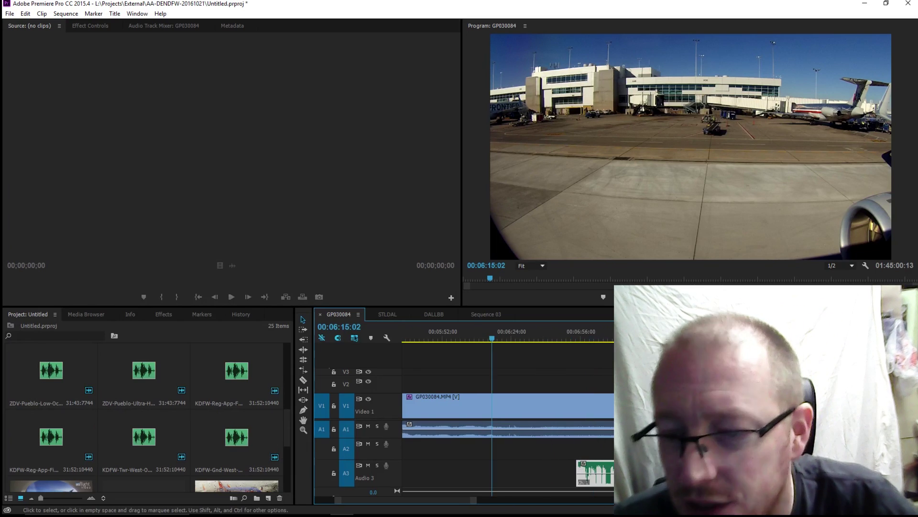
pyautogui.click(506, 341)
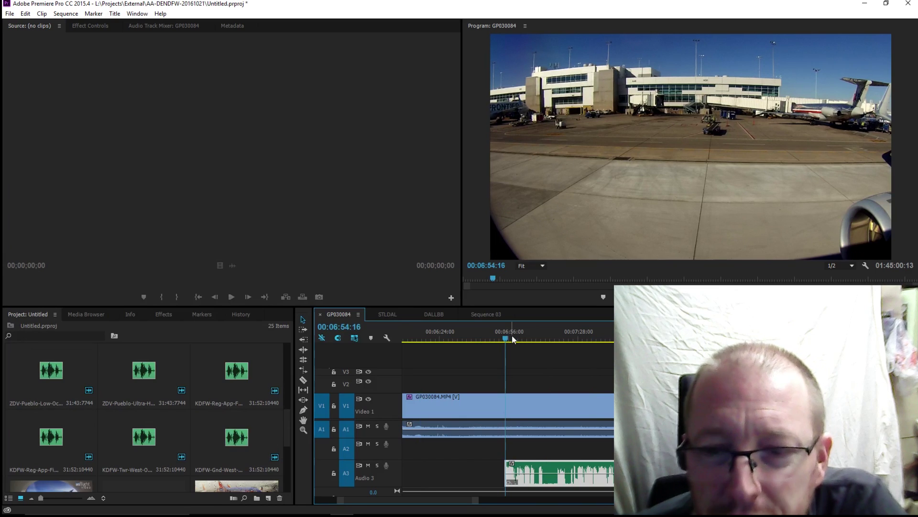
pyautogui.scroll(-5, 522, 354)
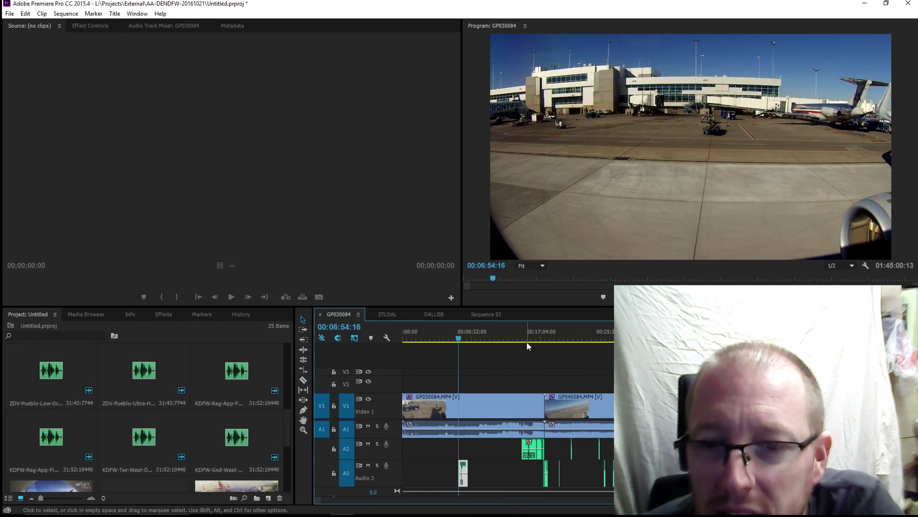
pyautogui.moveTo(529, 337); pyautogui.dragTo(525, 339)
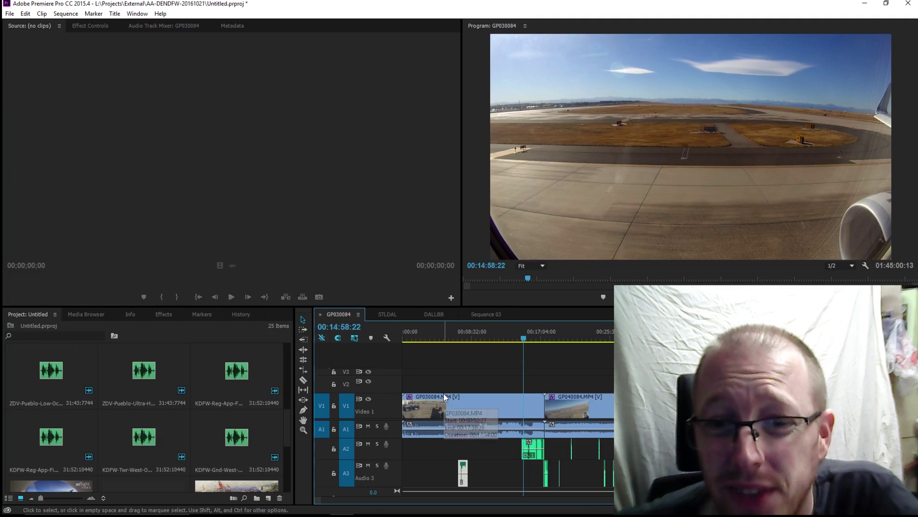
# Zoom the timeline in and check the clips between 00:14:45 and 00:15:11
pyautogui.press('=')
pyautogui.press('=')
pyautogui.press('=')
pyautogui.press('=')
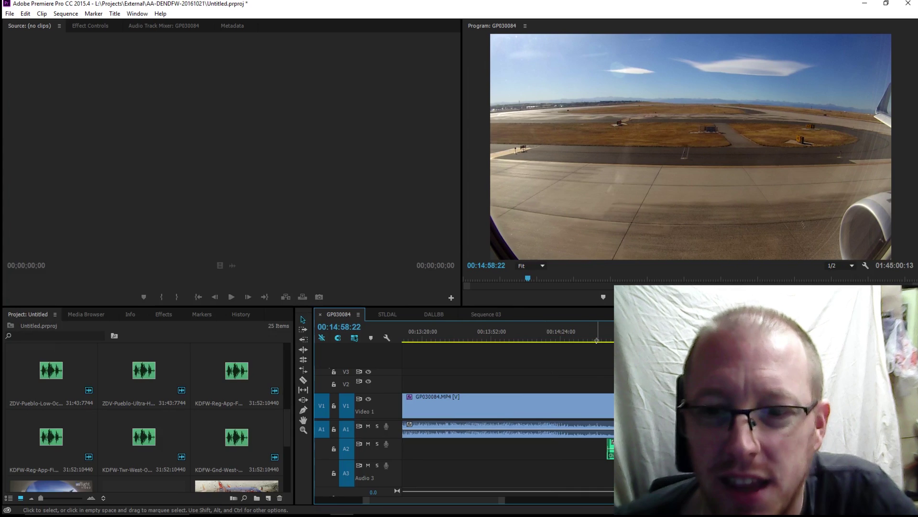
pyautogui.moveTo(597, 340); pyautogui.dragTo(608, 338)
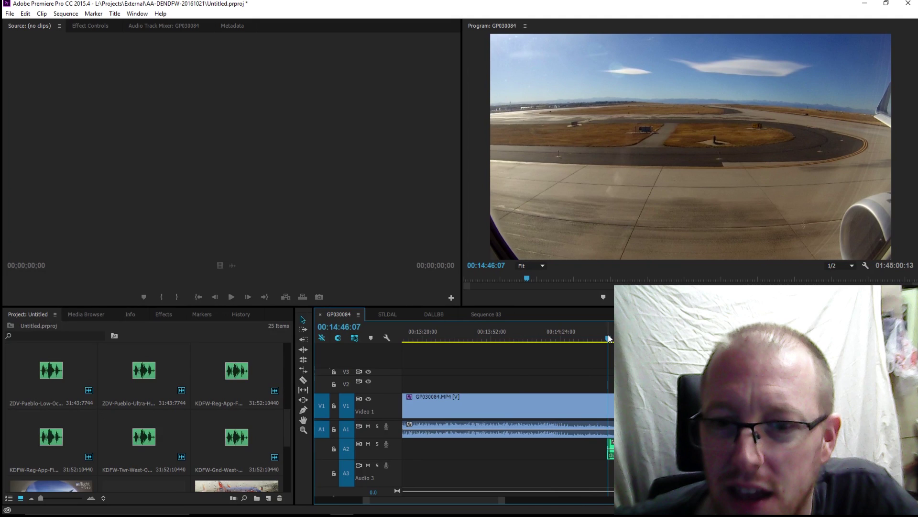
pyautogui.moveTo(608, 338); pyautogui.dragTo(622, 338)
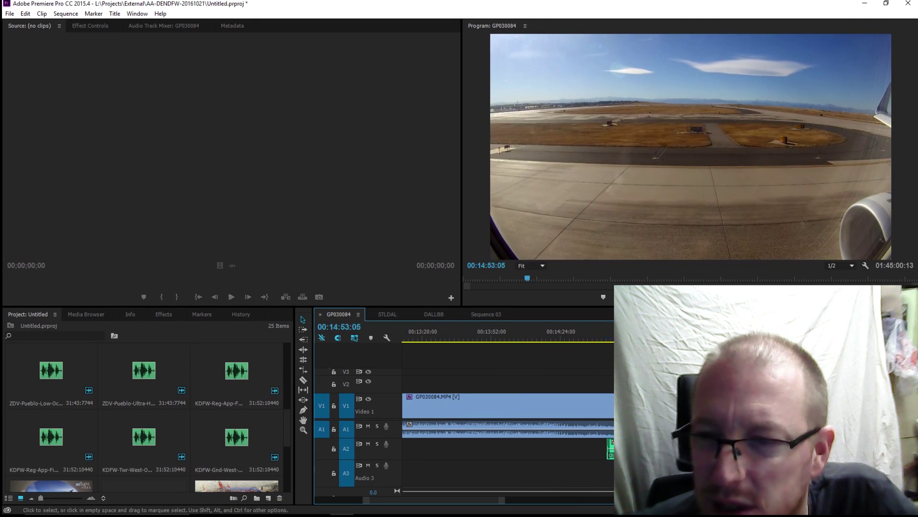
pyautogui.moveTo(622, 515)
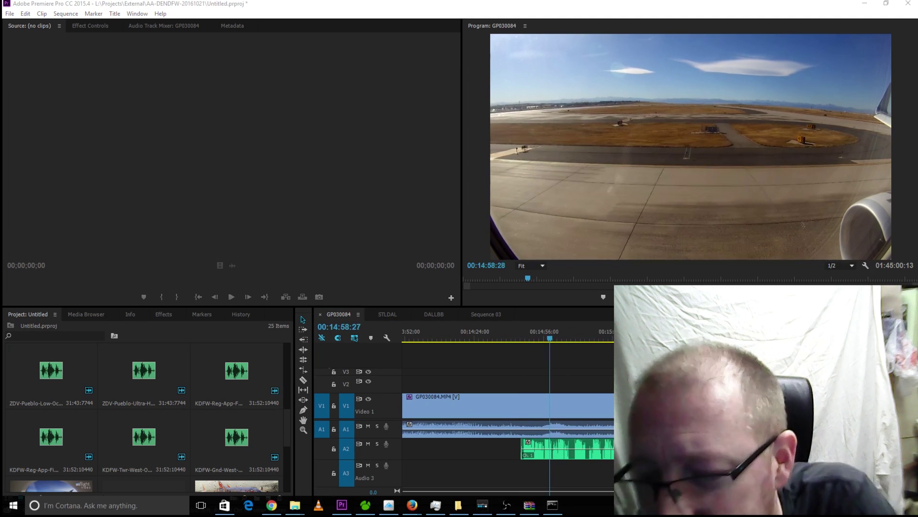
pyautogui.click(576, 339)
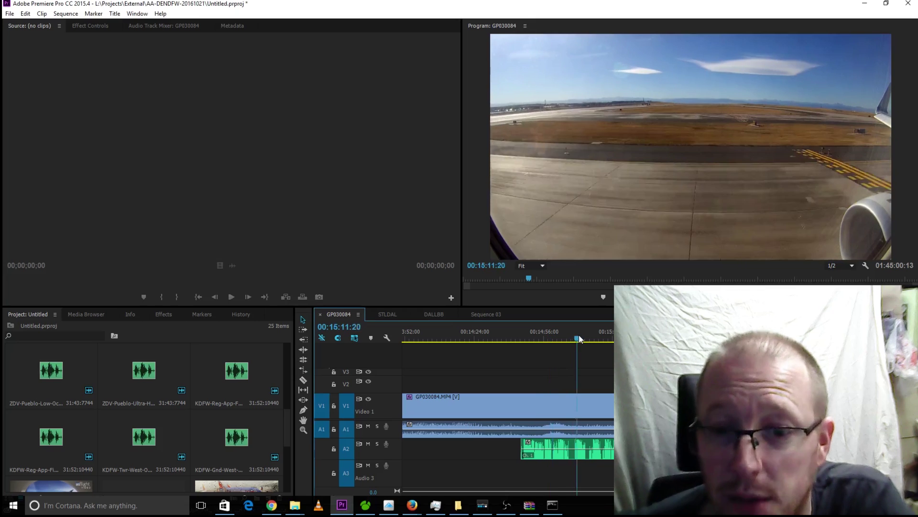
# Zoom out, then zoom in to confirm the A2/A3 ATC clips align near 00:17:27
pyautogui.press('-')
pyautogui.press('-')
pyautogui.press('-')
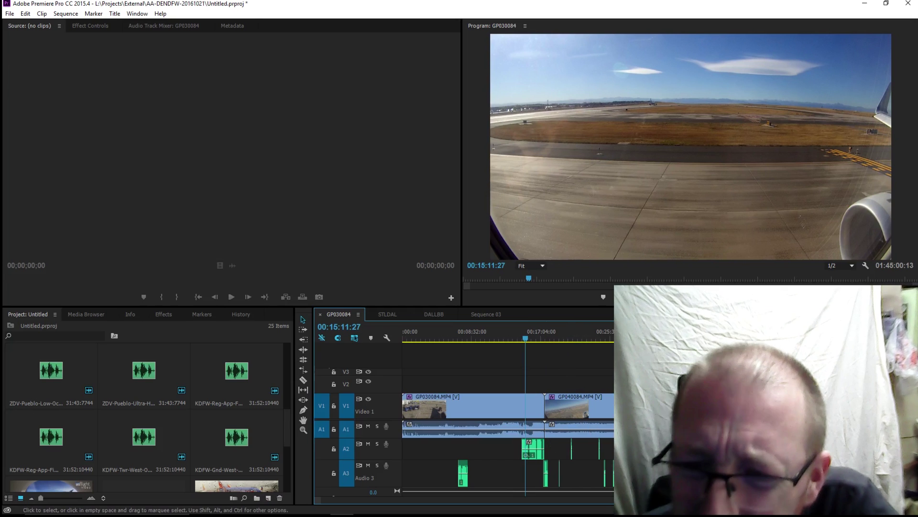
pyautogui.scroll(-1, 507, 412)
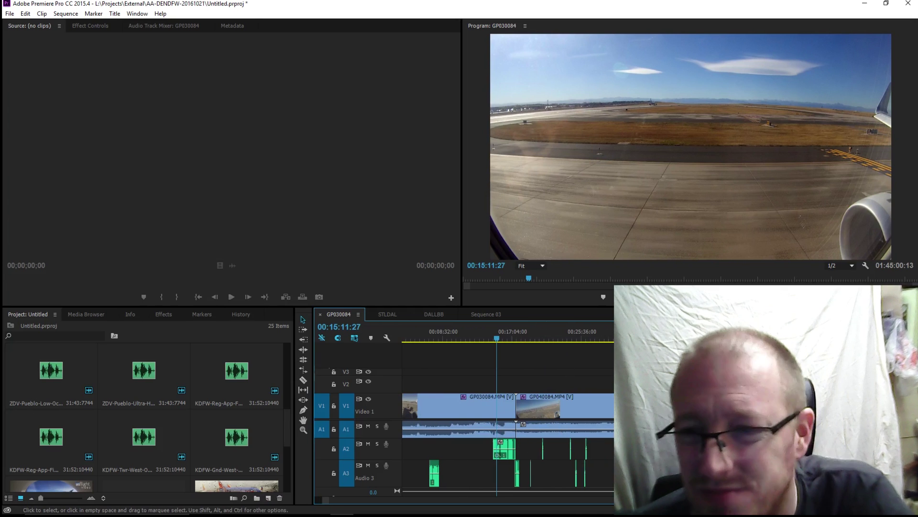
pyautogui.press('-')
pyautogui.press('-')
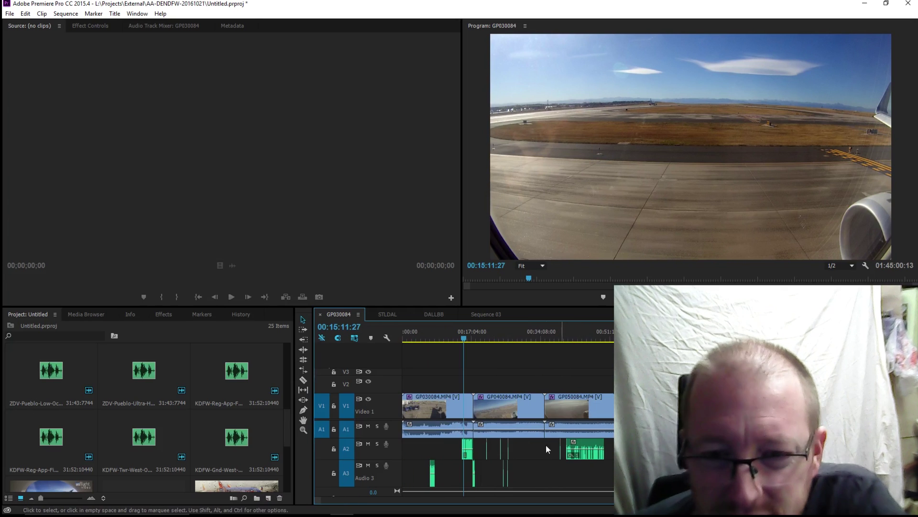
pyautogui.moveTo(462, 335); pyautogui.dragTo(474, 331)
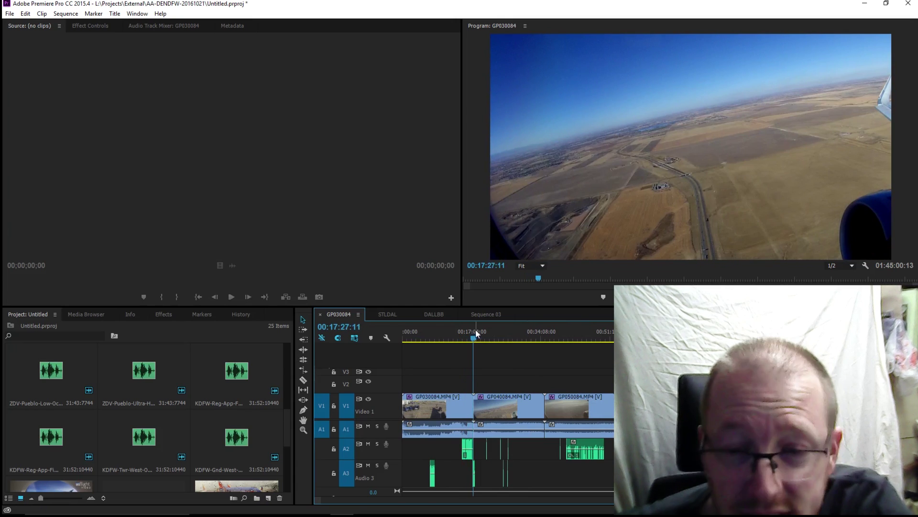
pyautogui.press('=')
pyautogui.press('=')
pyautogui.press('=')
pyautogui.press('=')
pyautogui.press('=')
pyautogui.press('=')
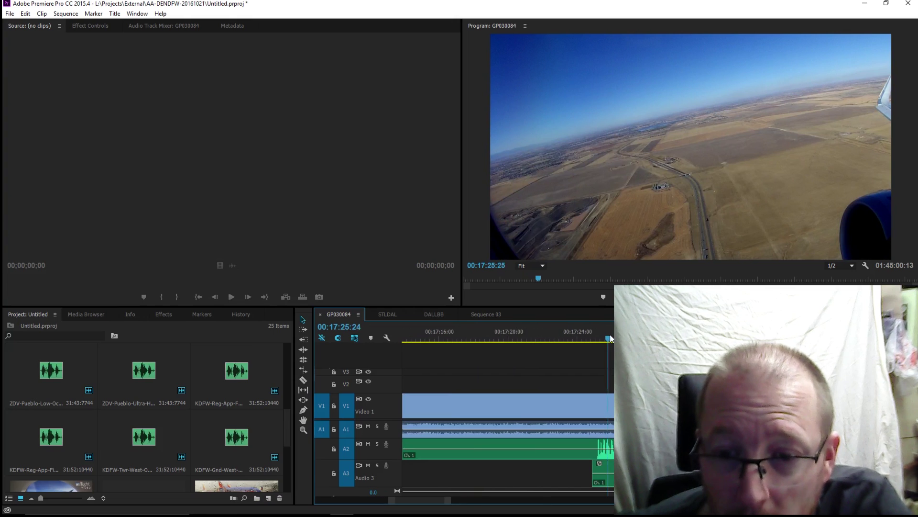
pyautogui.moveTo(610, 334)
pyautogui.mouseDown()
pyautogui.moveTo(602, 335)
pyautogui.moveTo(612, 335)
pyautogui.mouseUp()
pyautogui.scroll(-3, 550, 407)
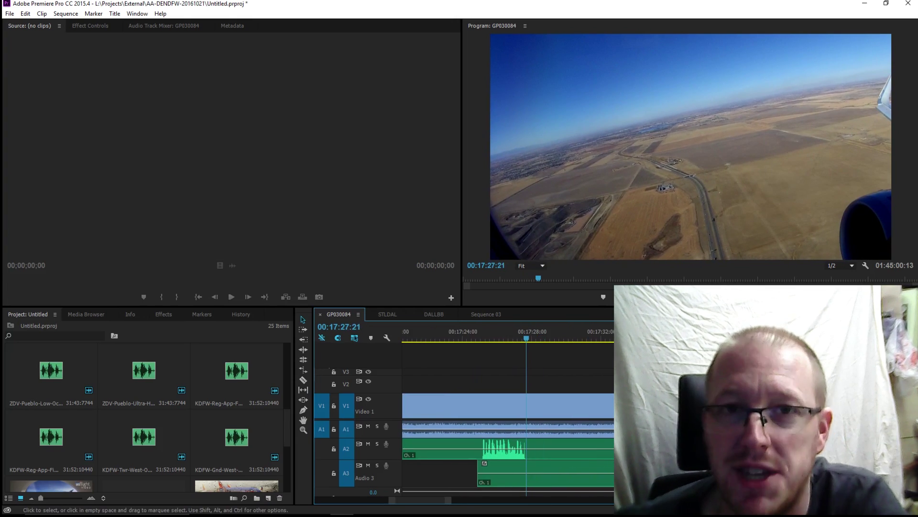
pyautogui.scroll(-2, 590, 360)
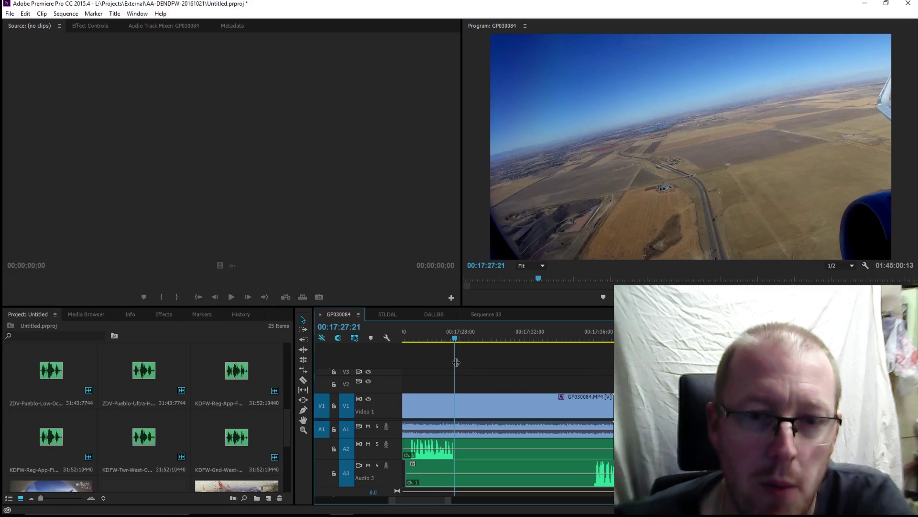
pyautogui.hotkey('alt', 'Tab')
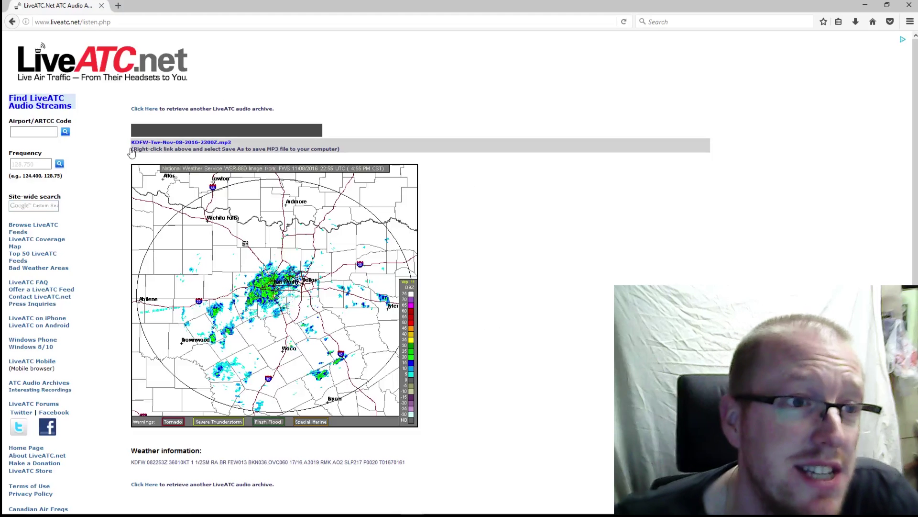
# Search frequency 132.4 and scroll through the Newark, Frederick, Dulles and JFK feeds
pyautogui.click(30, 163)
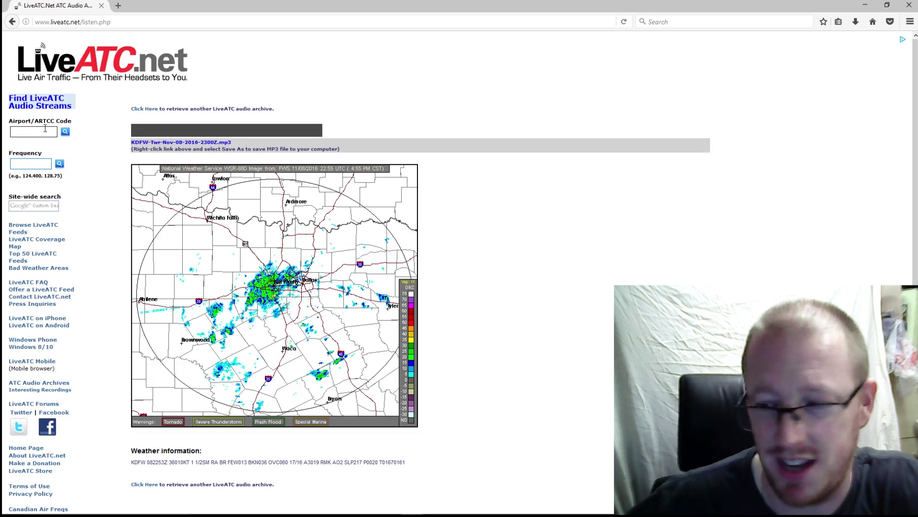
pyautogui.write('132.4')
pyautogui.press('Return')
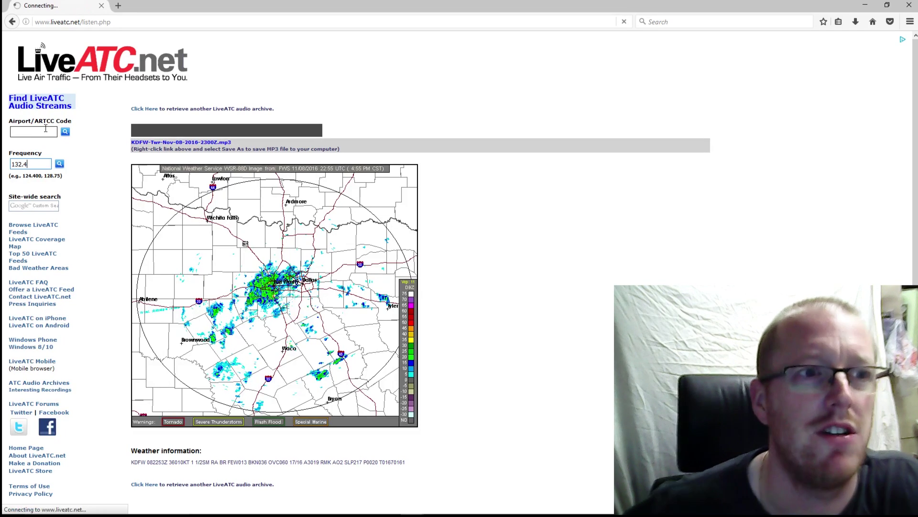
pyautogui.scroll(-10, 194, 244)
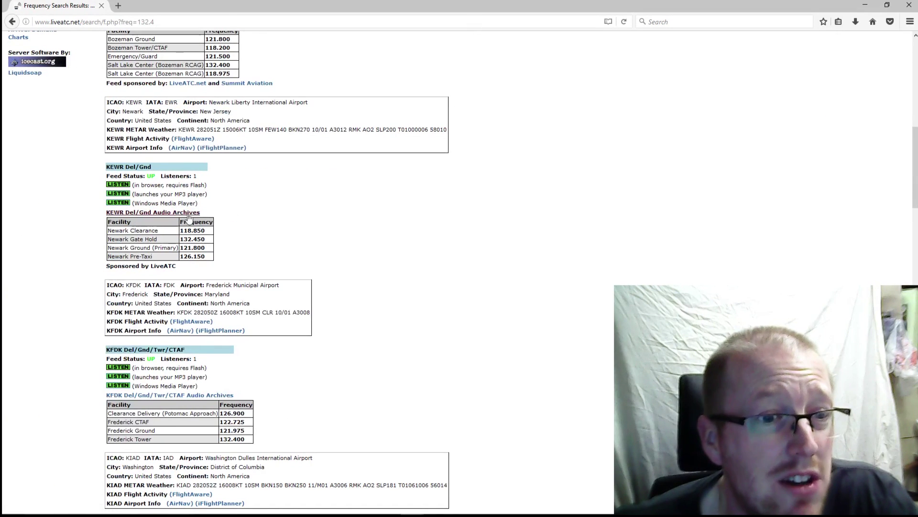
pyautogui.scroll(-3, 225, 240)
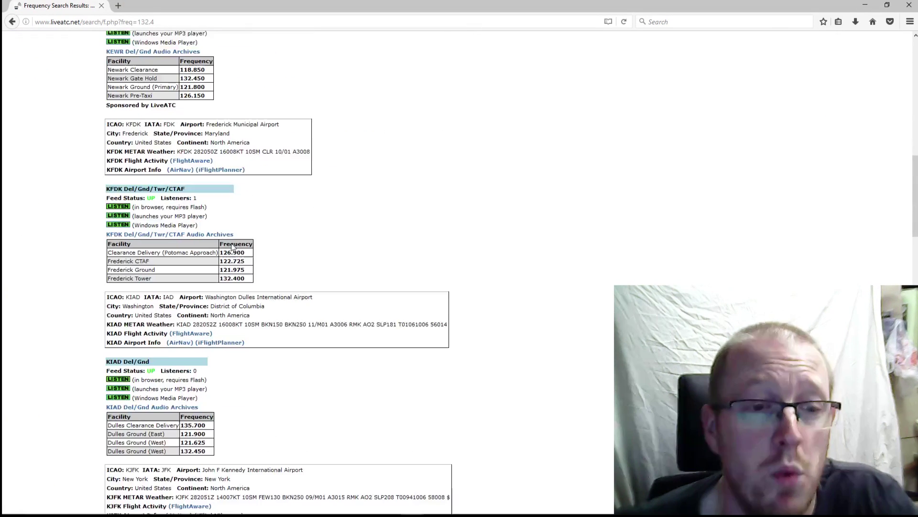
pyautogui.scroll(-3, 279, 295)
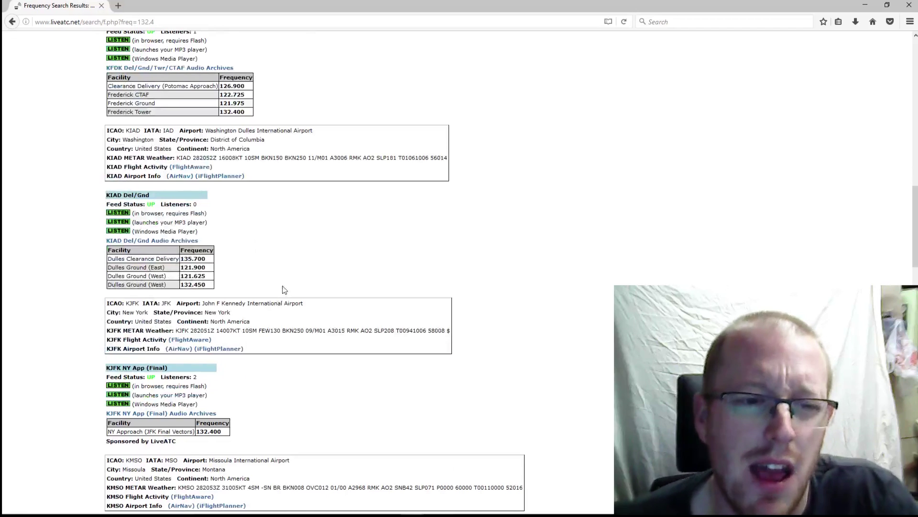
pyautogui.scroll(-3, 285, 290)
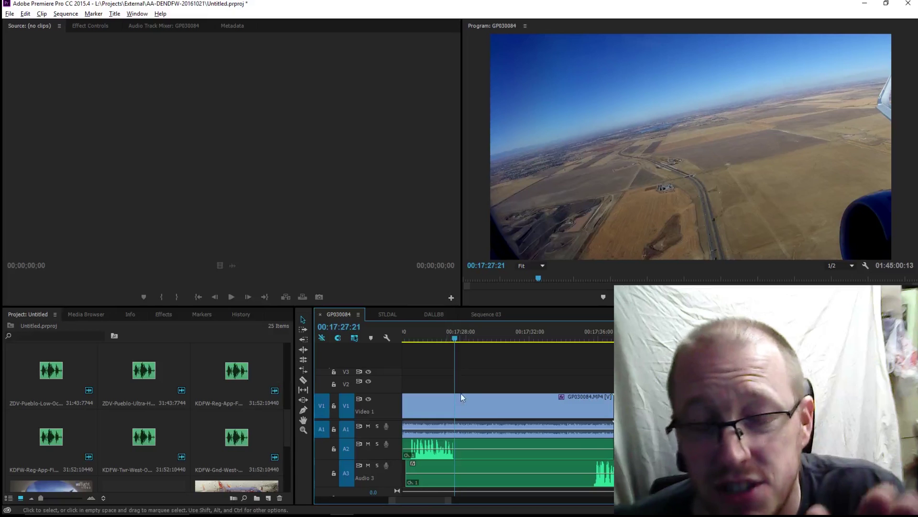
# Skim clips GP030084–GP050084 with fast L playback, zooming the timeline out and in
pyautogui.scroll(-4, 467, 404)
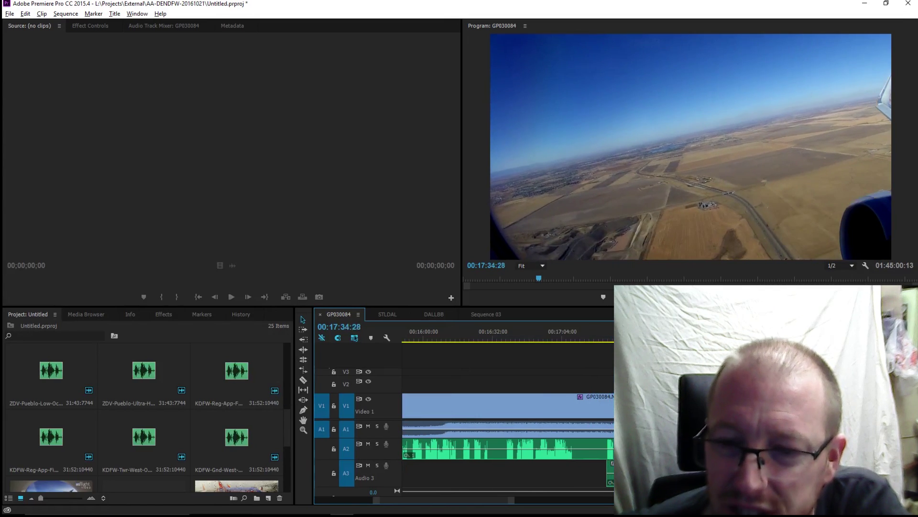
pyautogui.press('space')
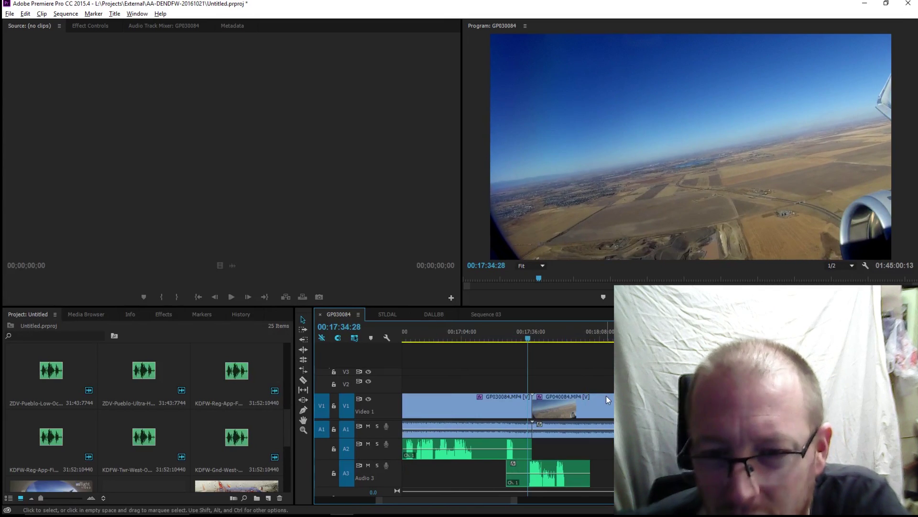
pyautogui.press('space')
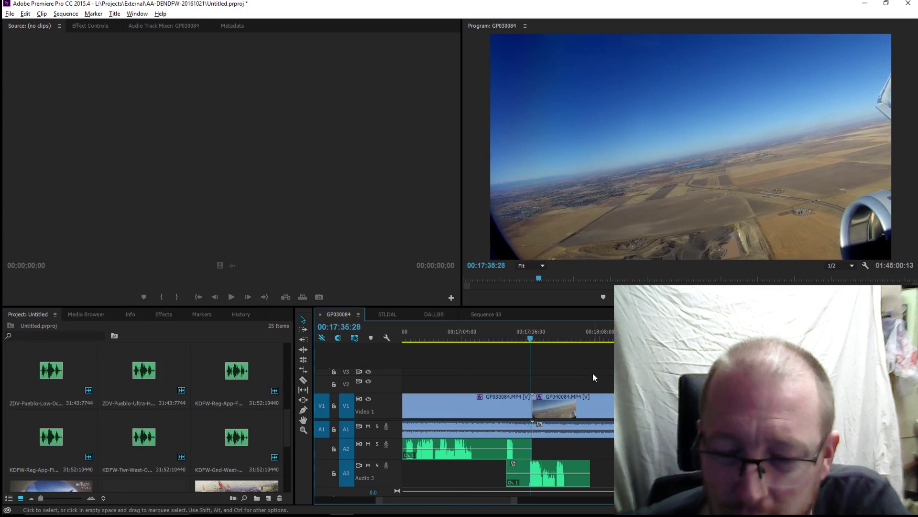
pyautogui.press('l')
pyautogui.press('l')
pyautogui.press('l')
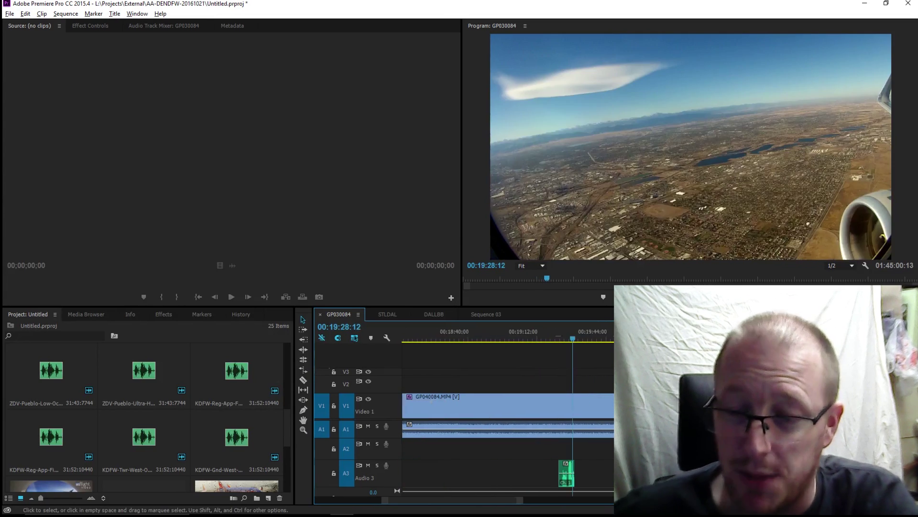
pyautogui.press('-')
pyautogui.press('-')
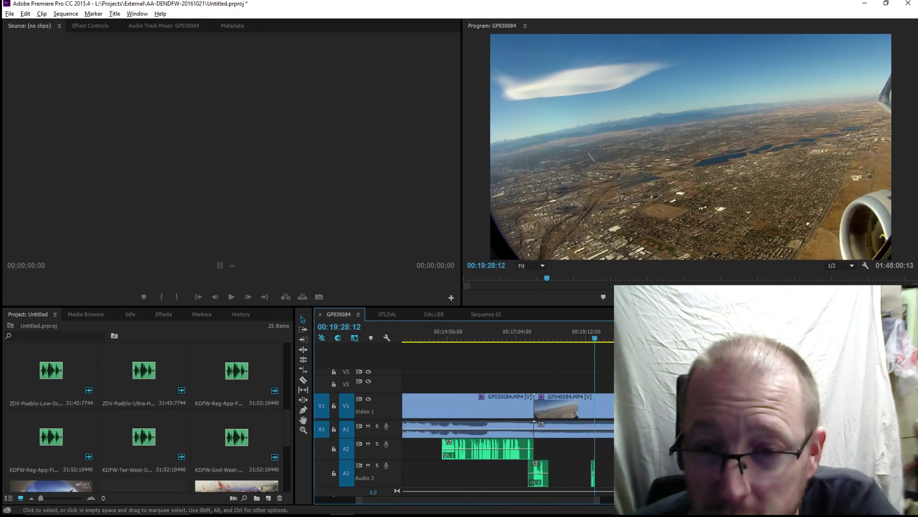
pyautogui.press('l')
pyautogui.press('l')
pyautogui.press('l')
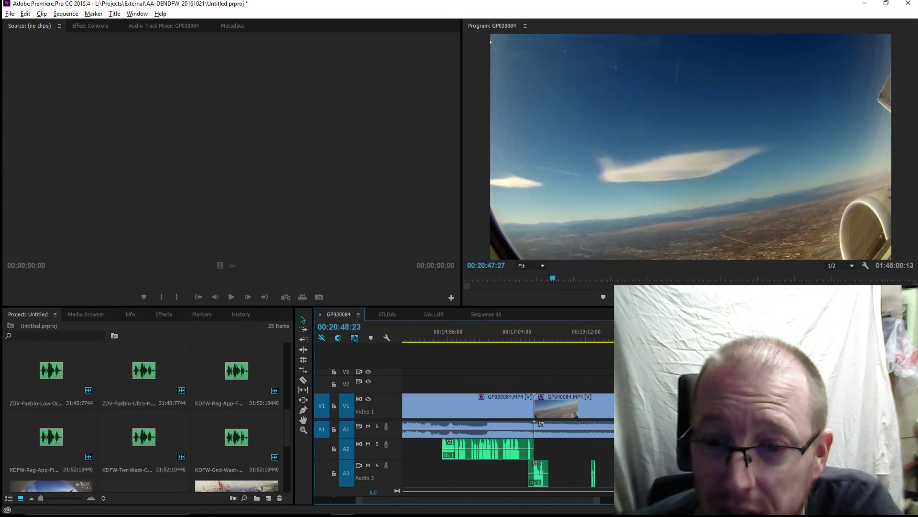
pyautogui.press('=')
pyautogui.press('=')
pyautogui.press('=')
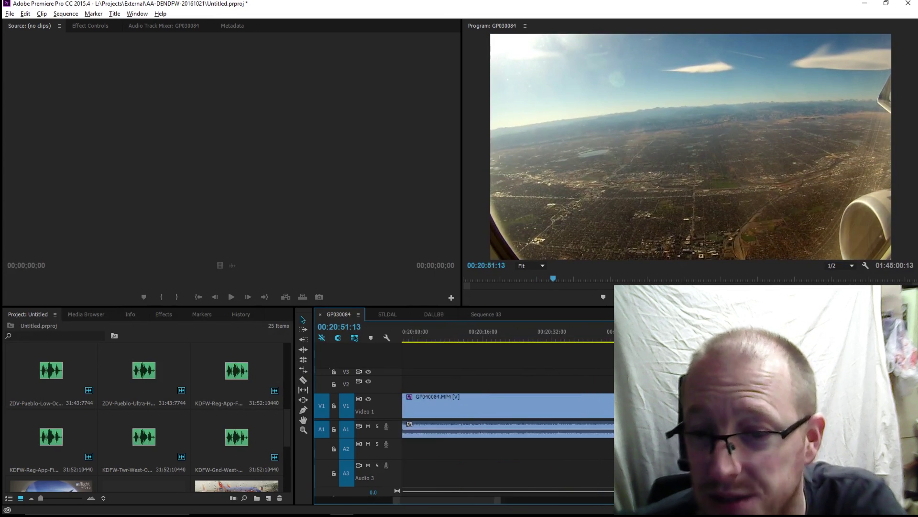
pyautogui.press('-')
pyautogui.press('-')
pyautogui.press('-')
pyautogui.press('-')
pyautogui.press('-')
pyautogui.press('-')
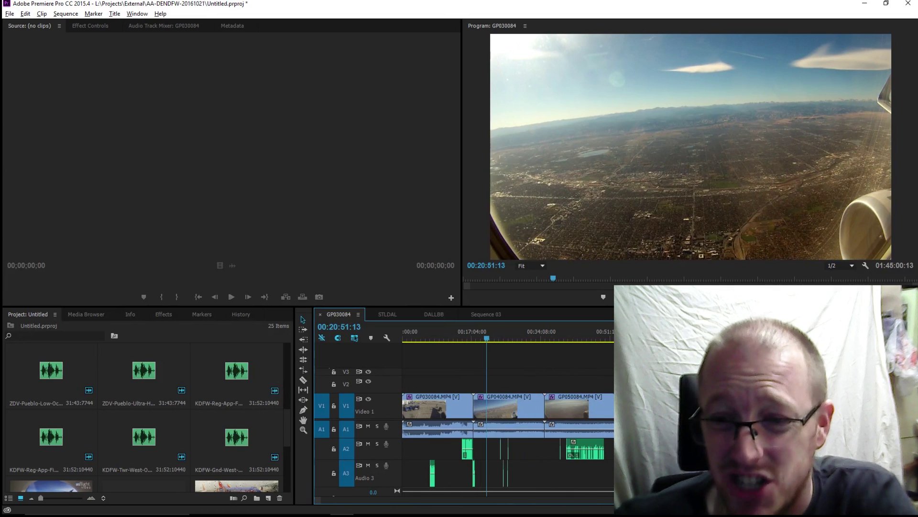
# Jump to the high-altitude footage and skip forward through it, zooming the timeline in
pyautogui.click(601, 335)
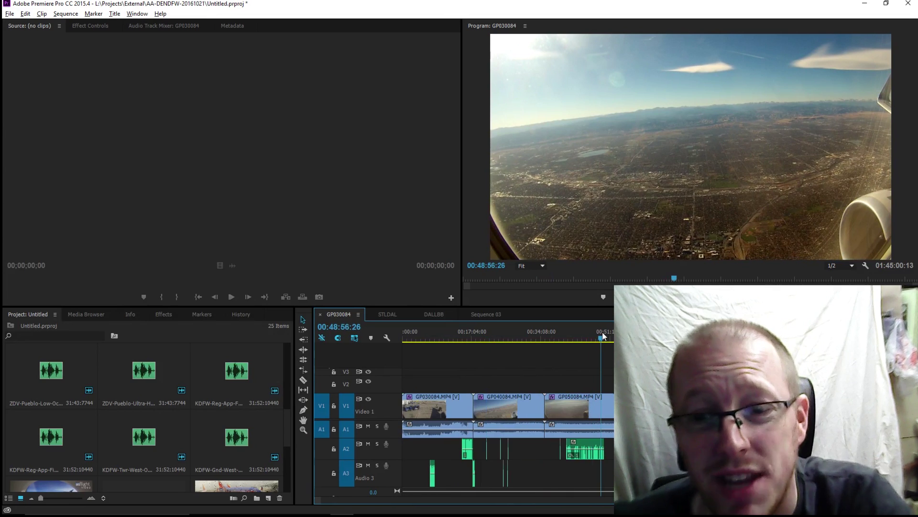
pyautogui.press('=')
pyautogui.press('=')
pyautogui.press('=')
pyautogui.press('=')
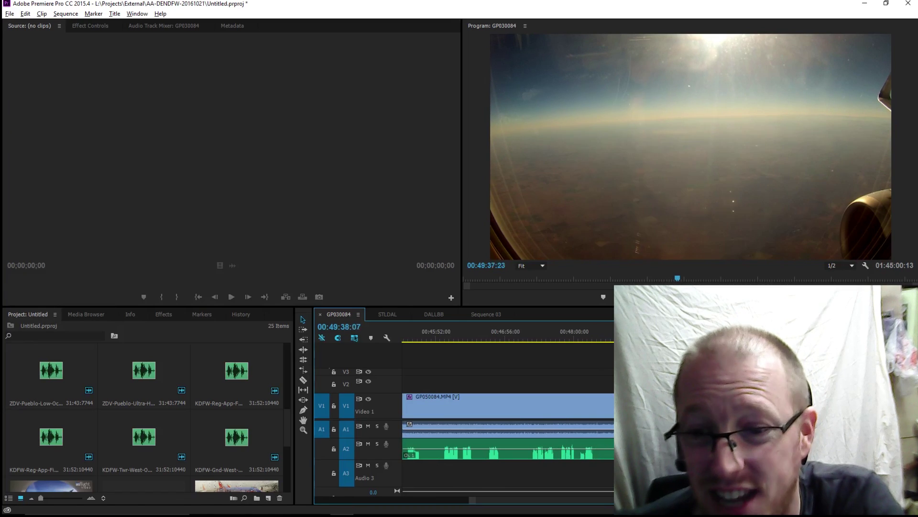
pyautogui.press('-')
pyautogui.press('-')
pyautogui.press('-')
pyautogui.press('-')
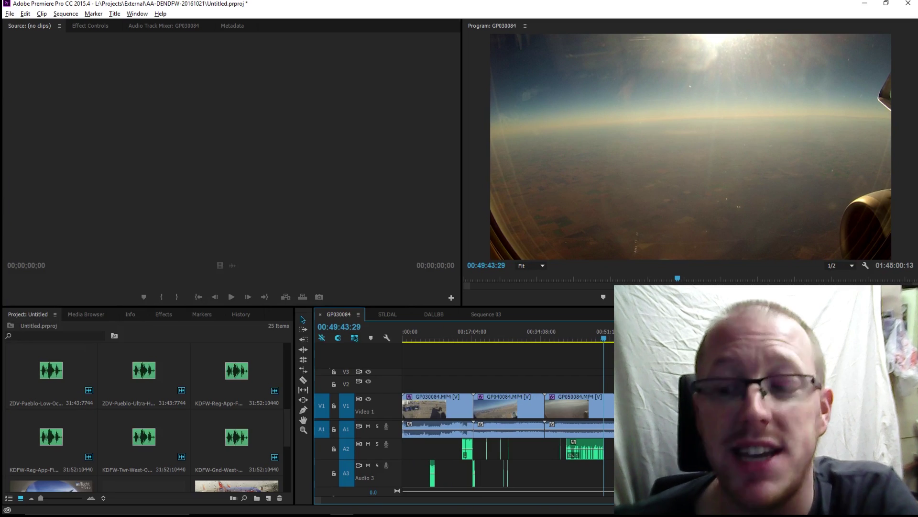
pyautogui.press('Down')
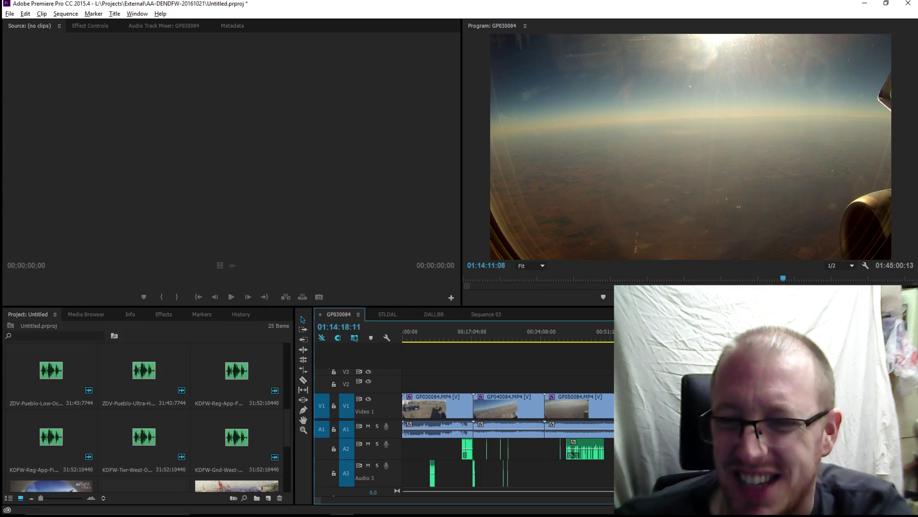
pyautogui.press('Down')
pyautogui.press('Down')
pyautogui.press('Down')
pyautogui.press('Down')
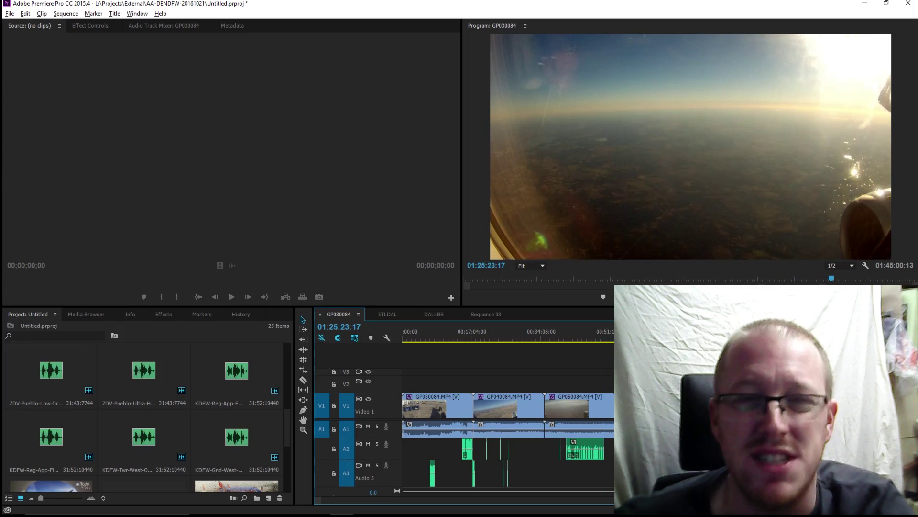
pyautogui.press('=')
pyautogui.press('=')
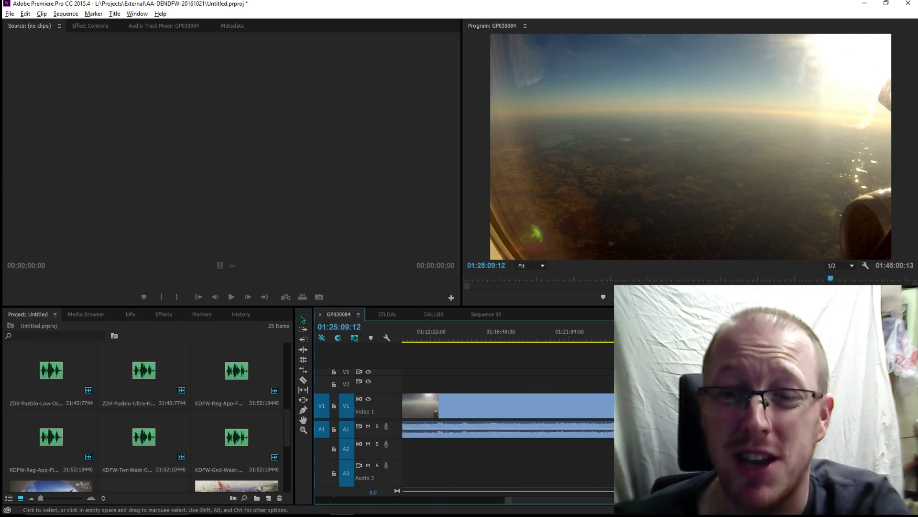
pyautogui.press('=')
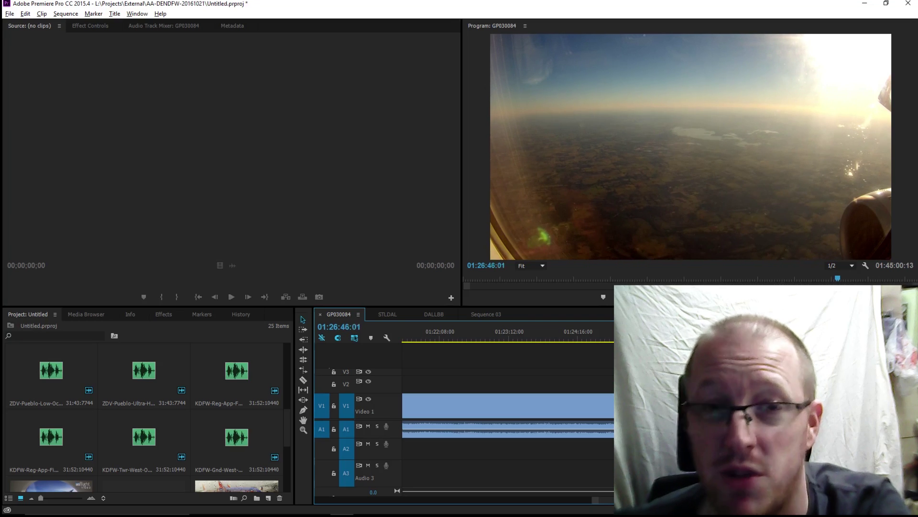
# Scrub to the final taxi footage and fit the whole sequence ending at 01:45:33:21
pyautogui.scroll(-2, 507, 364)
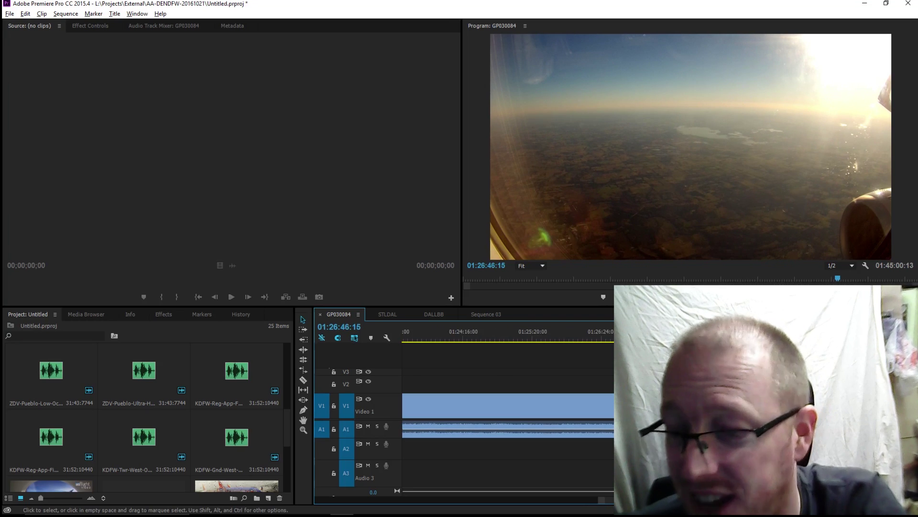
pyautogui.press('-')
pyautogui.press('-')
pyautogui.press('-')
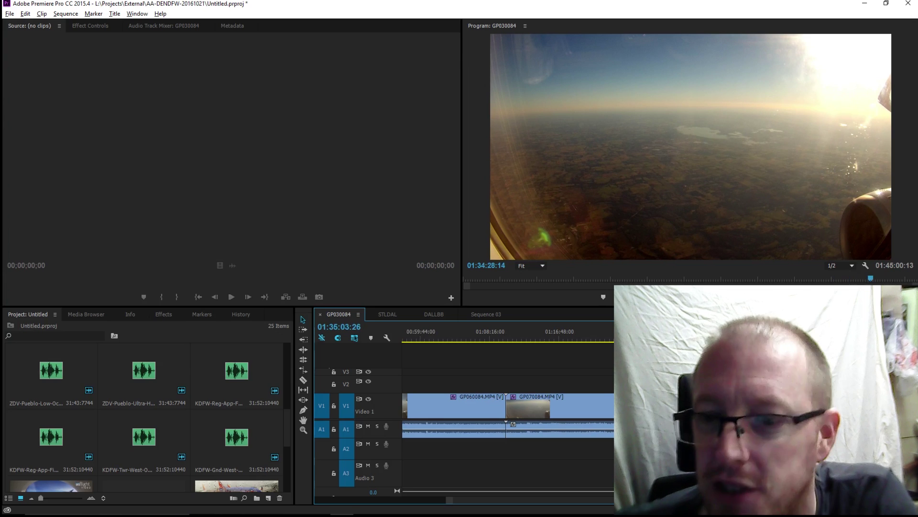
pyautogui.moveTo(838, 278); pyautogui.dragTo(908, 278)
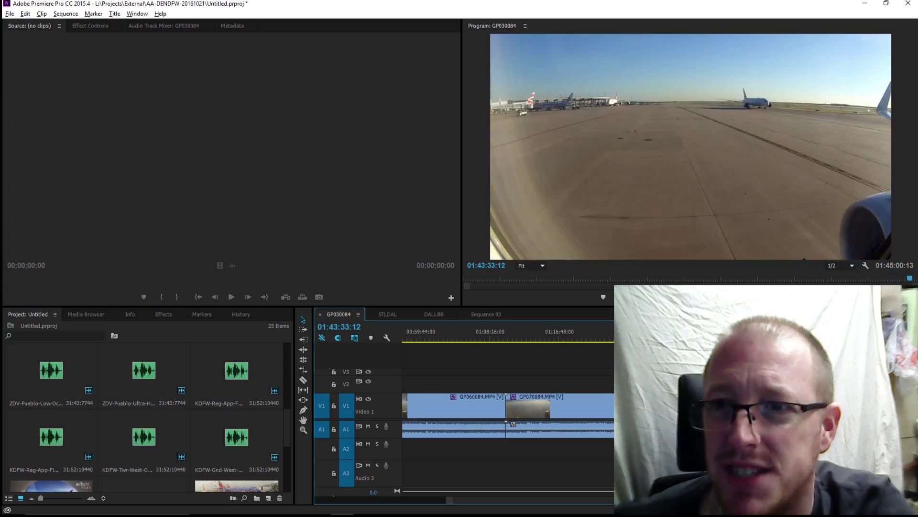
pyautogui.press('\\')
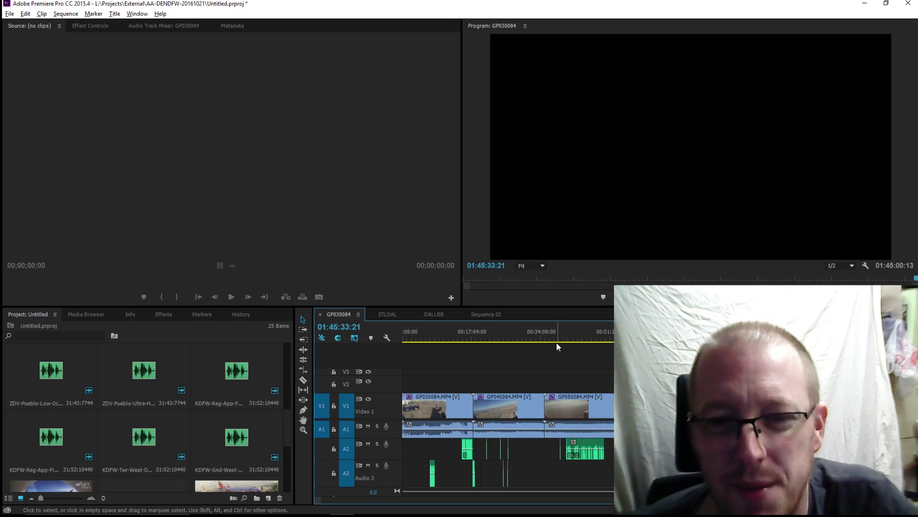
pyautogui.hotkey('alt', 'Tab')
# Scroll the 132.4 results down to the KIAD and KJFK NY App (Final) entries
pyautogui.scroll(3, 445, 294)
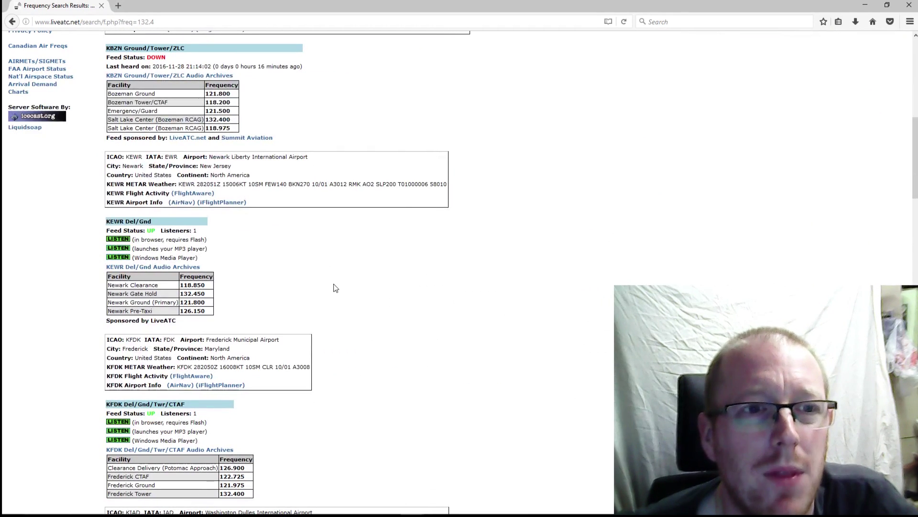
pyautogui.scroll(-1, 283, 280)
pyautogui.scroll(-5, 279, 273)
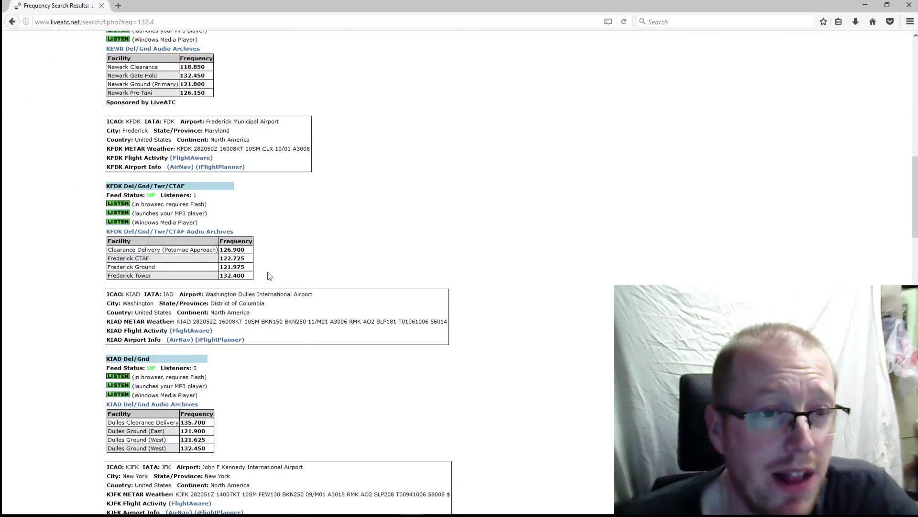
pyautogui.scroll(-3, 259, 325)
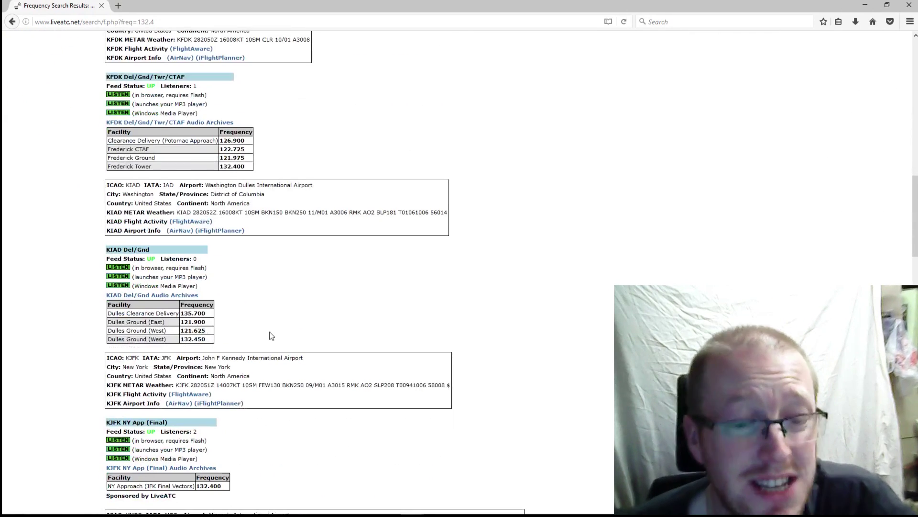